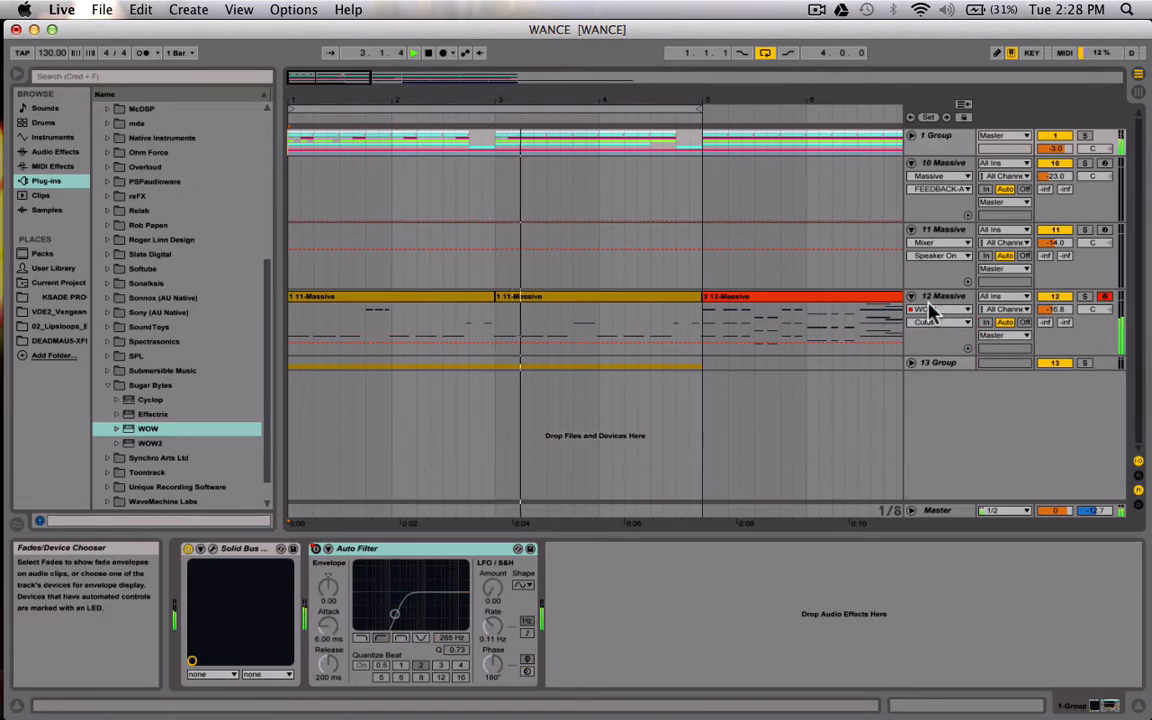
- Display the devices of the 12 Massive track and stop playback
click(932, 298)
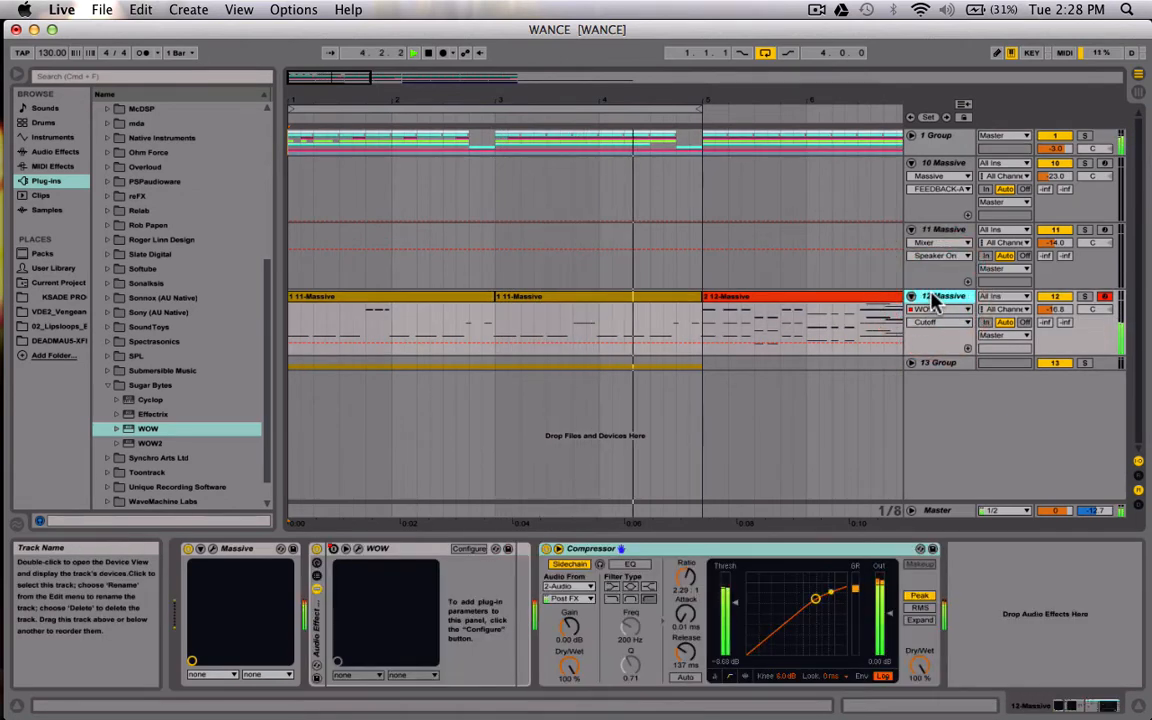
key(space)
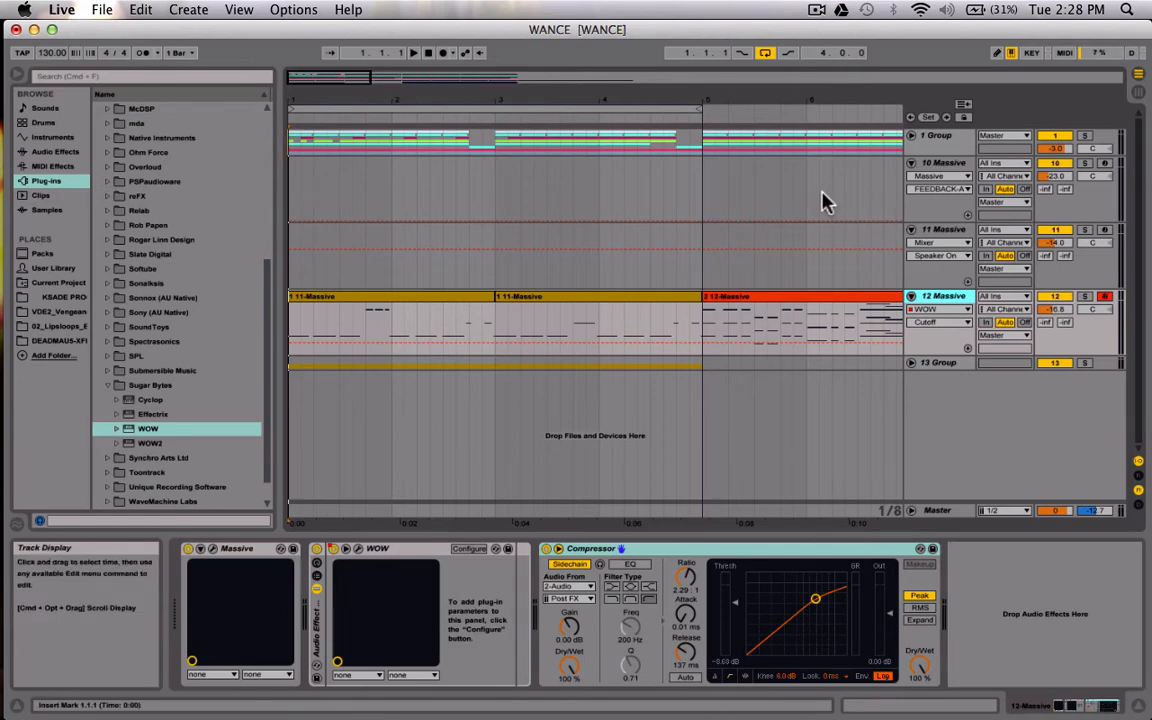
- Unfold the 1 Group track and show the Device On automation of its Auto Filter
click(922, 146)
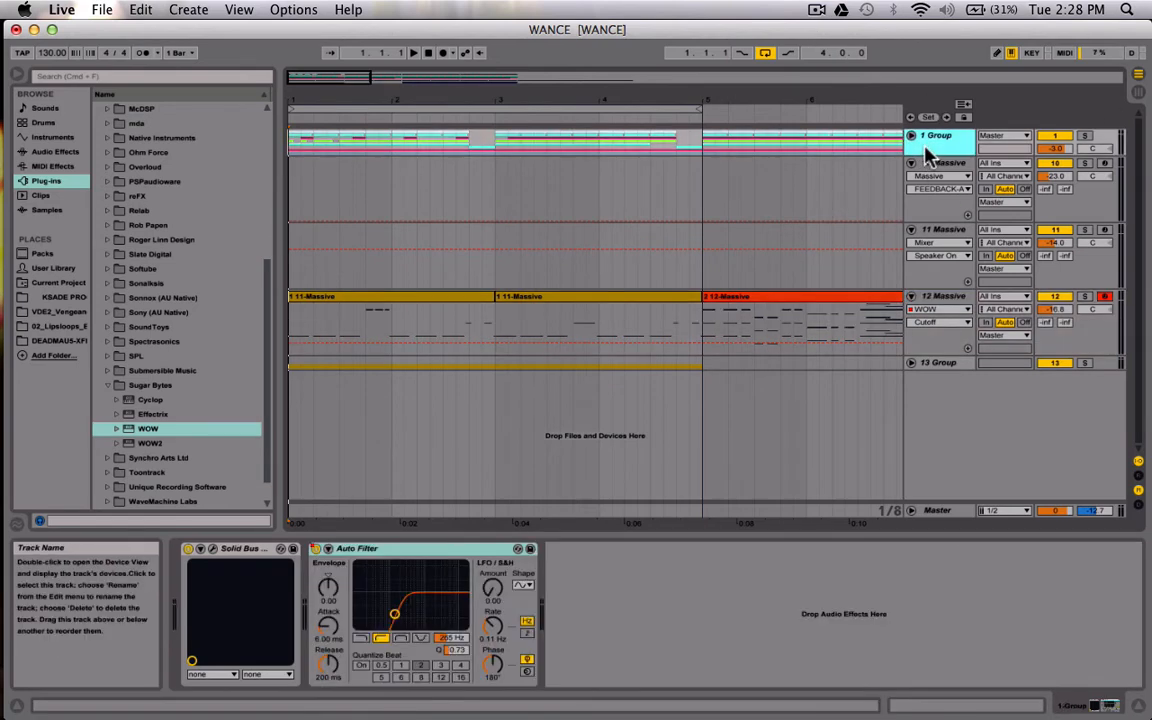
click(910, 136)
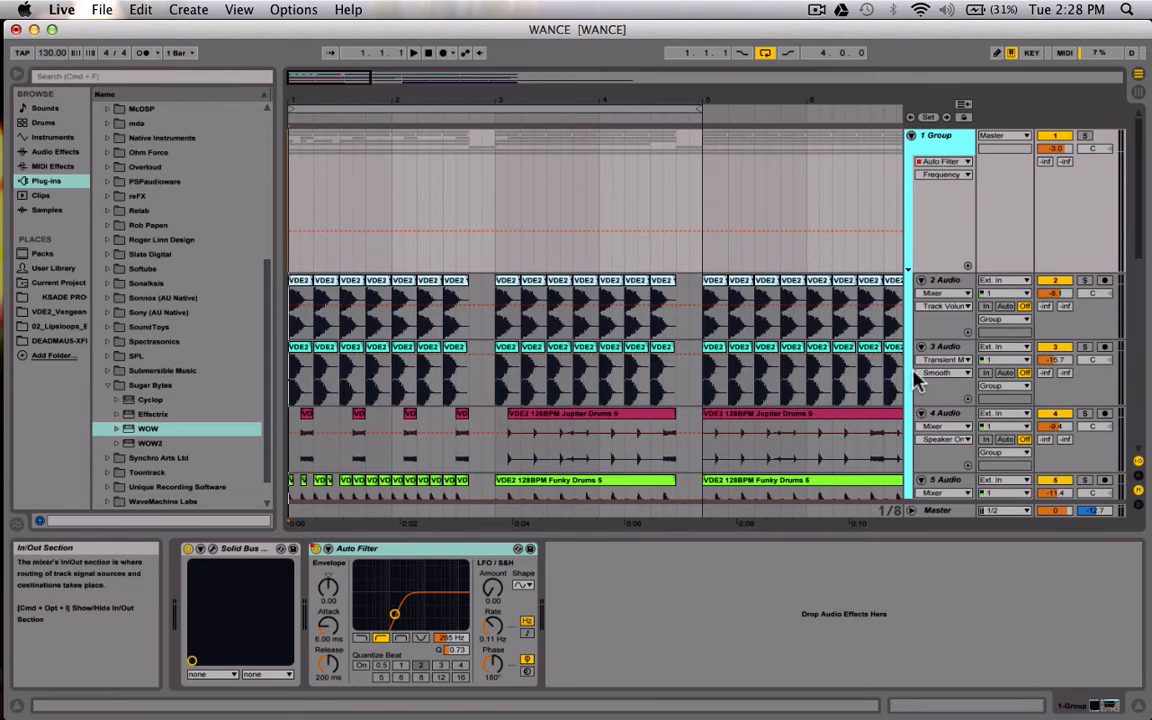
scroll(897, 412, down, 3)
scroll(897, 412, up, 10)
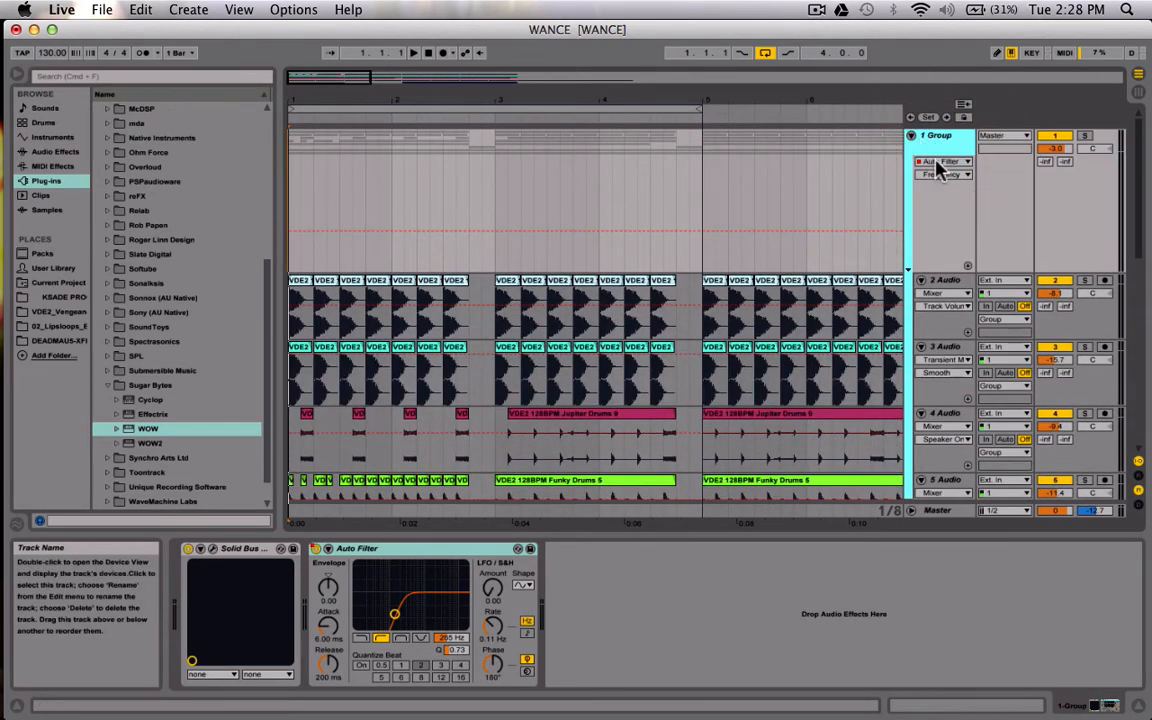
click(943, 178)
click(944, 188)
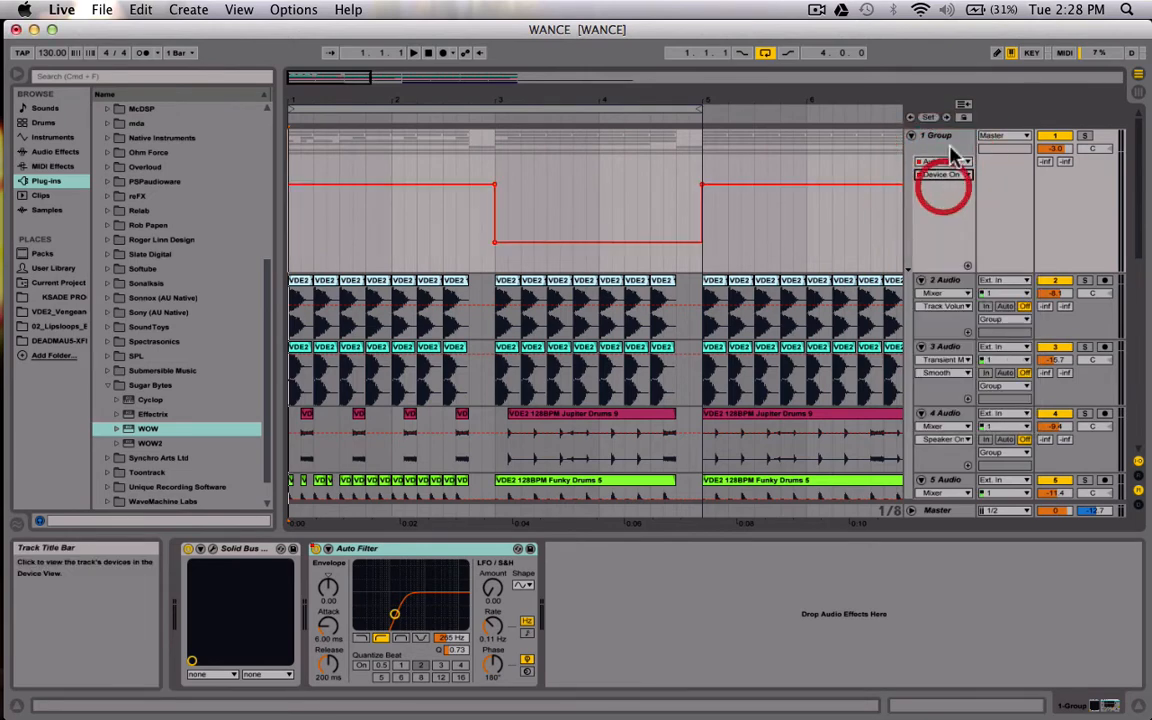
click(380, 550)
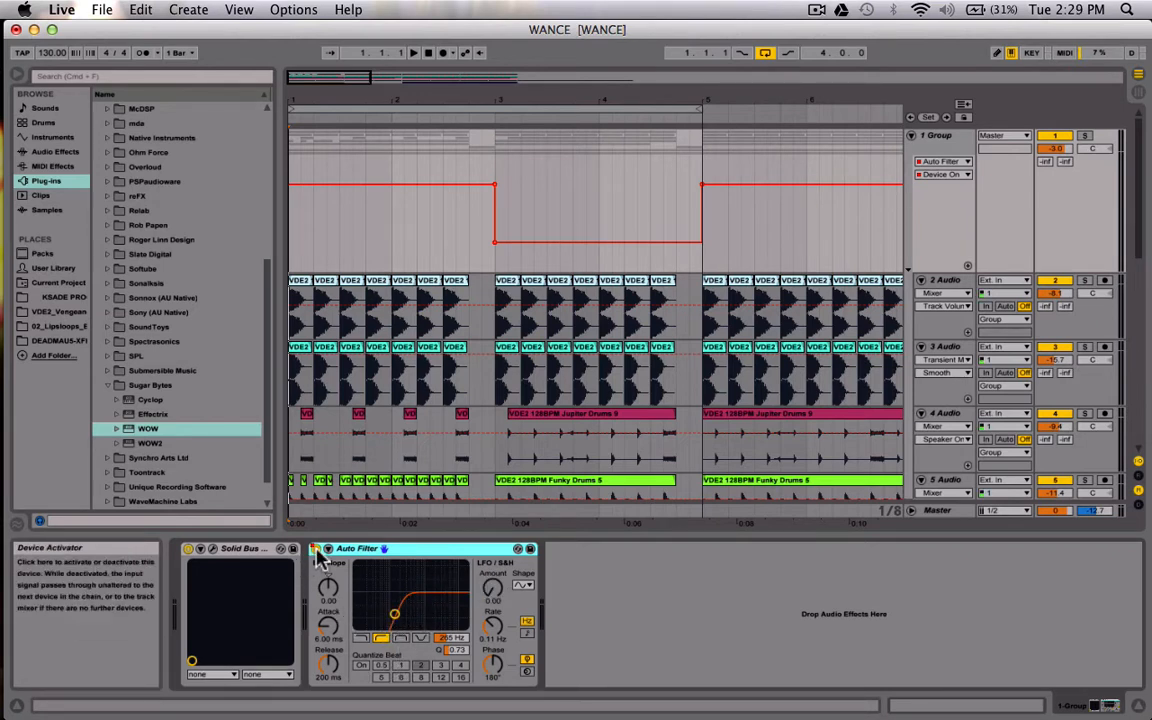
- With Draw Mode on, show the Auto Filter's Env. Modulation automation for 1 Group, and return the lane to Device On
key(b)
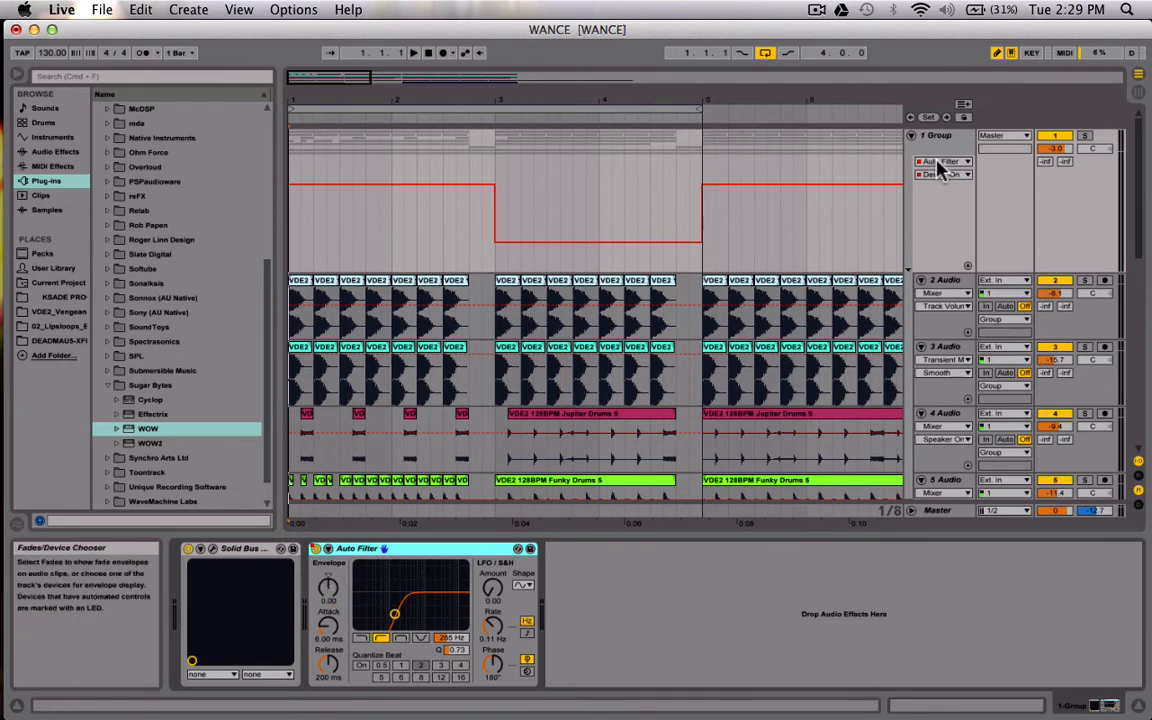
click(328, 587)
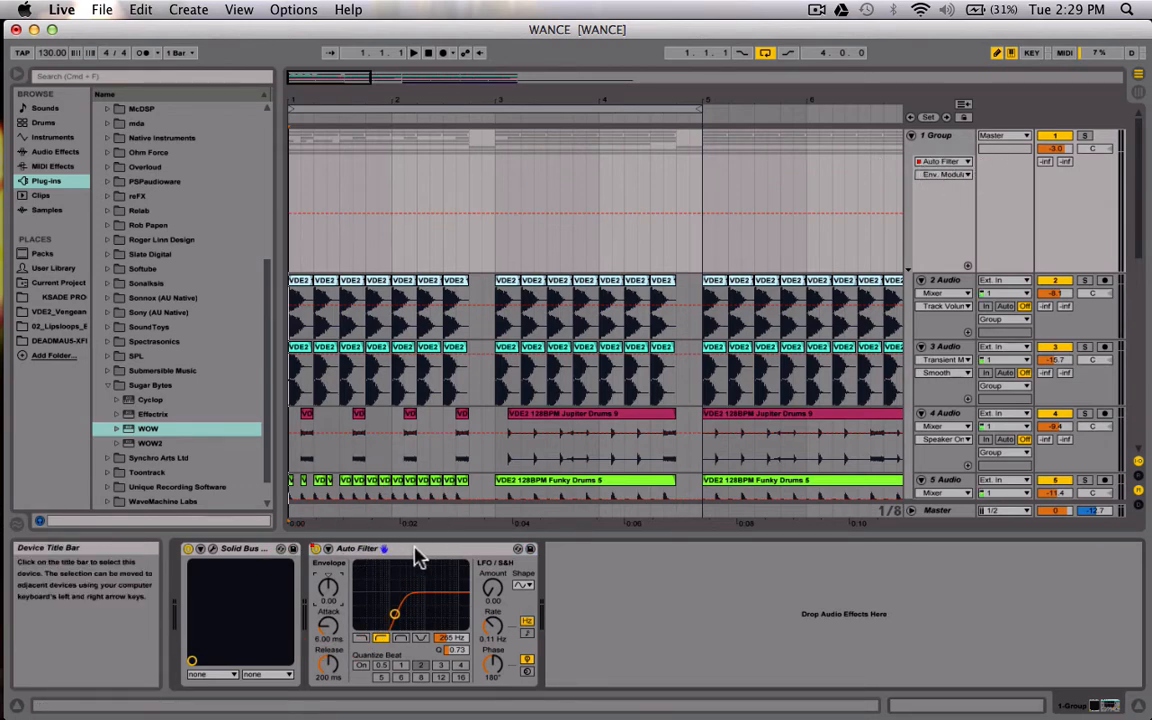
click(945, 175)
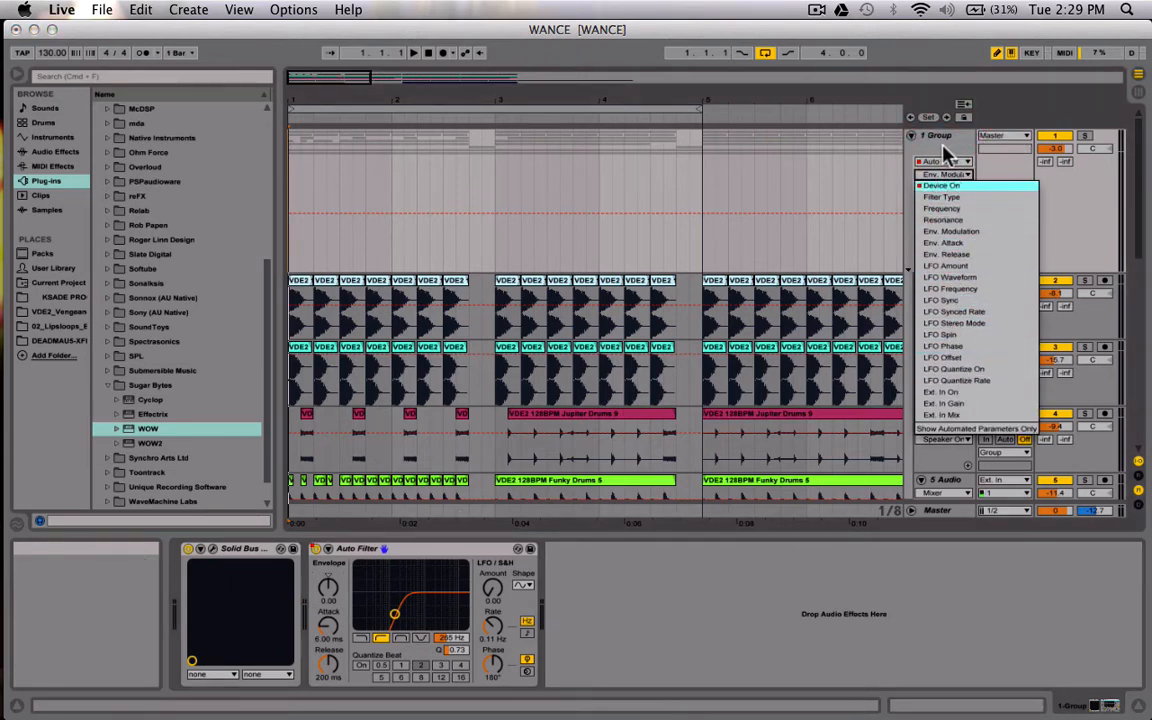
click(943, 149)
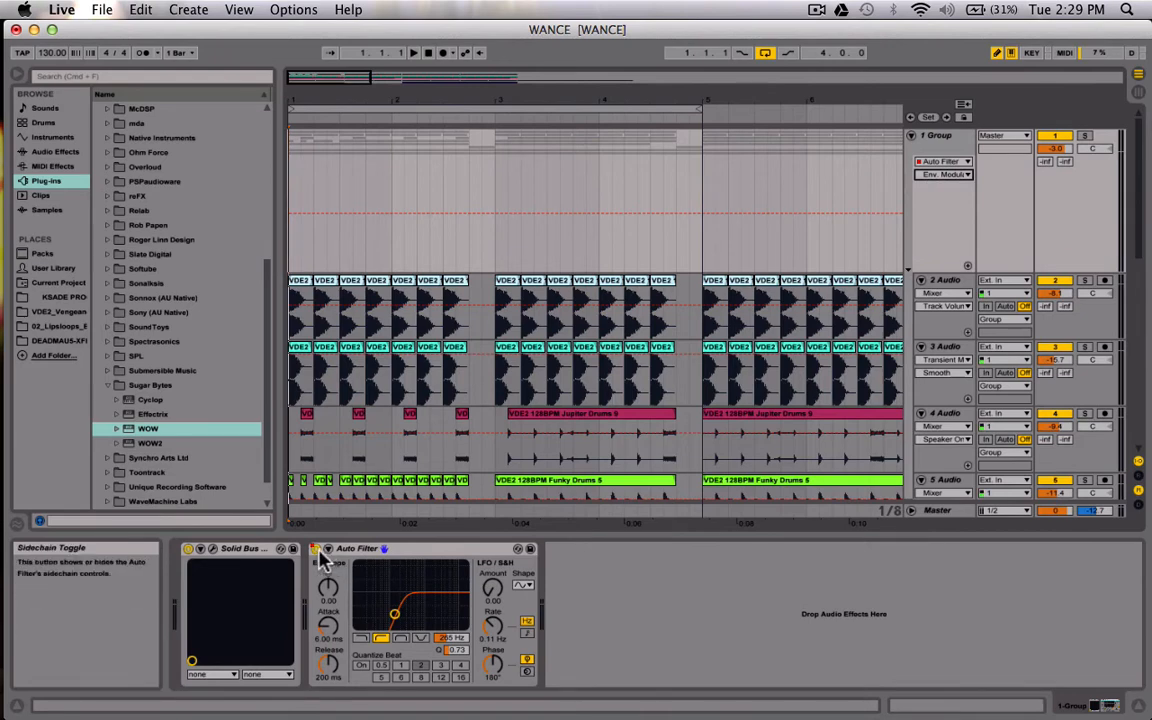
click(946, 176)
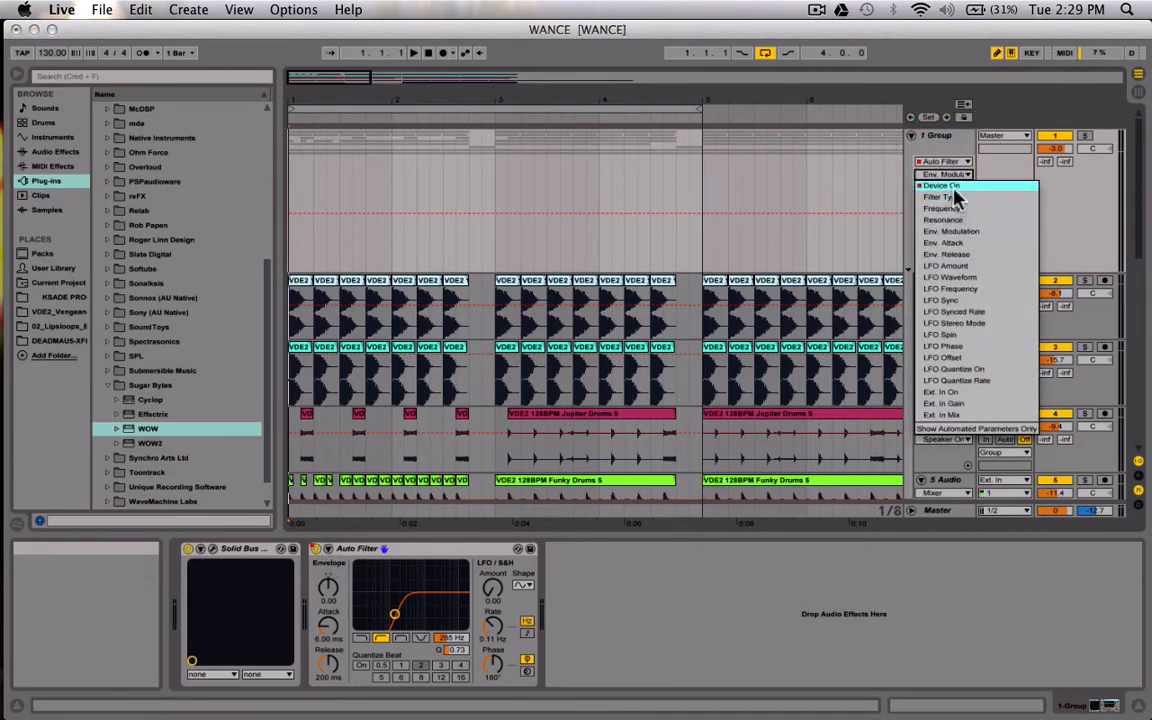
click(954, 189)
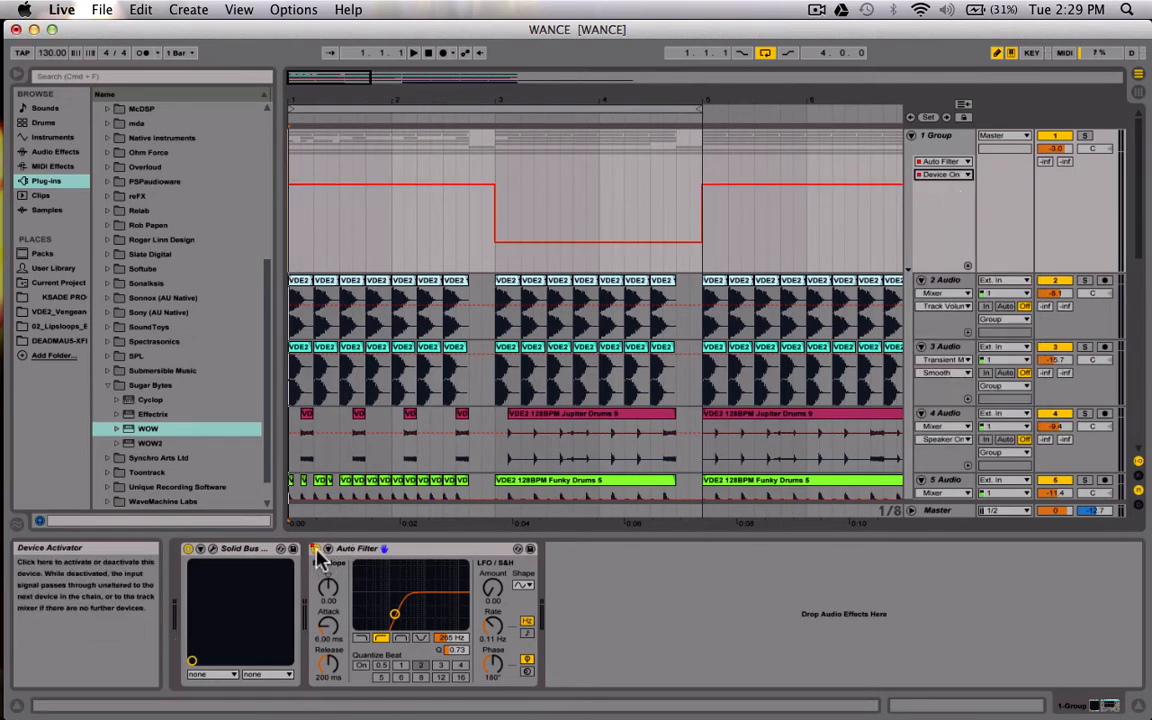
- Try switching 1 Group's Auto Filter and Solid Bus device off and on, then re-enable the overridden automation and leave Draw Mode
click(316, 551)
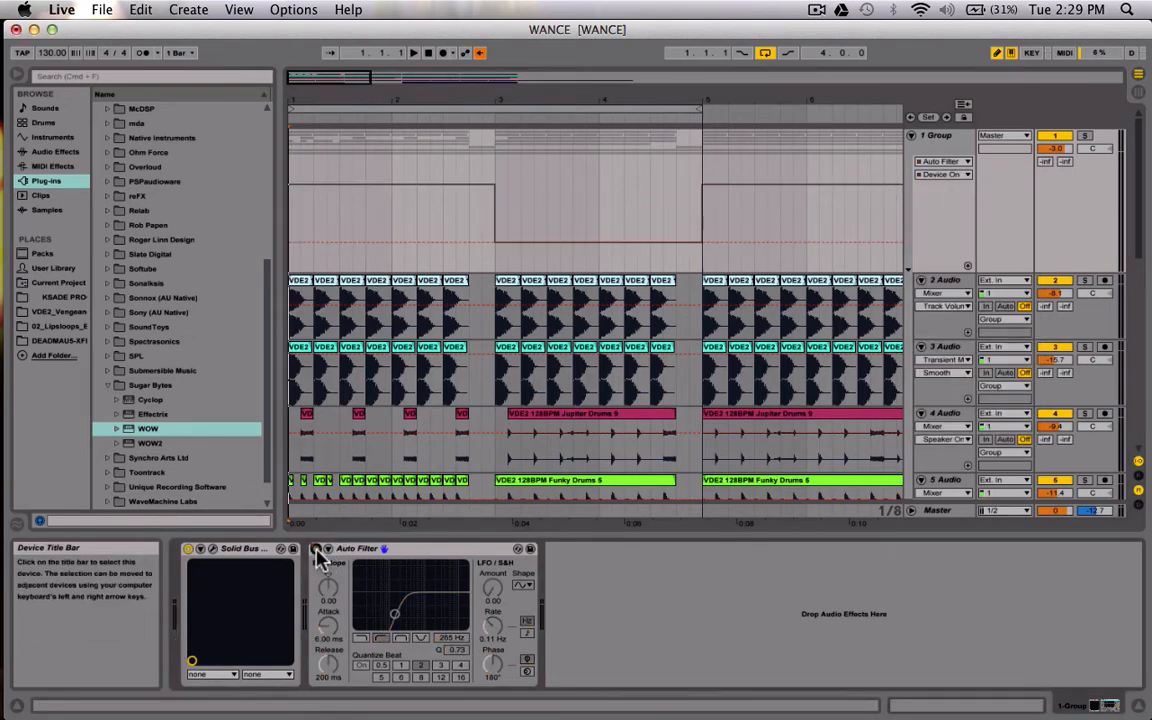
click(188, 550)
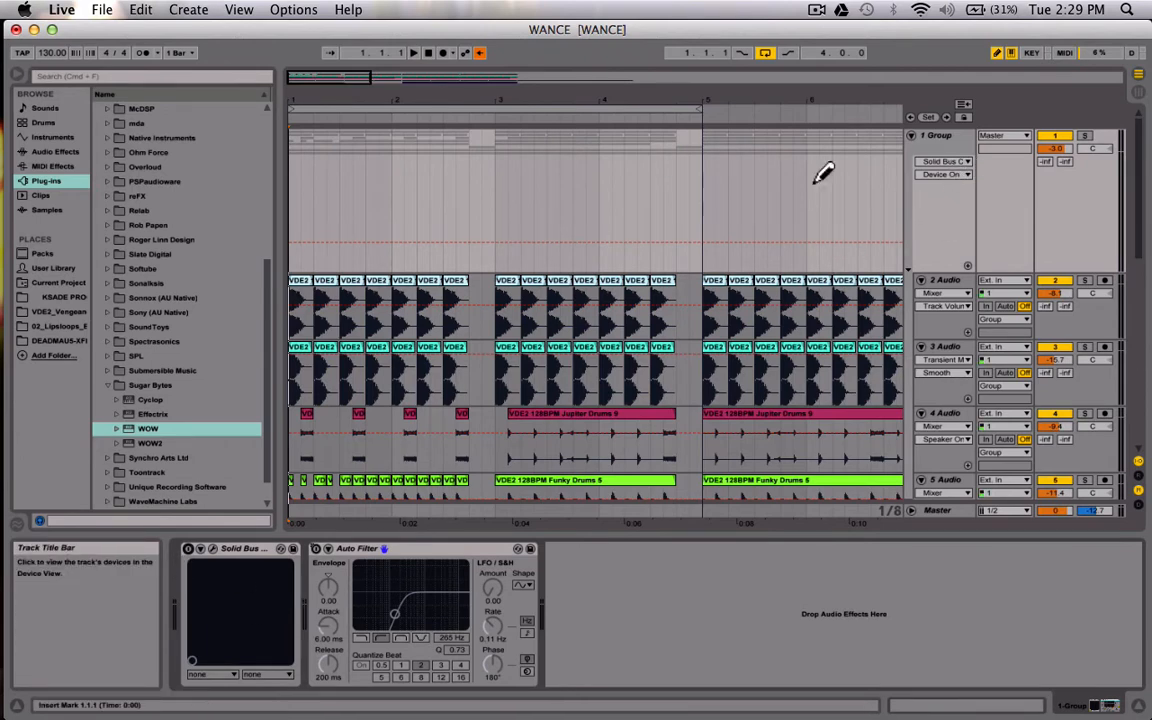
click(316, 549)
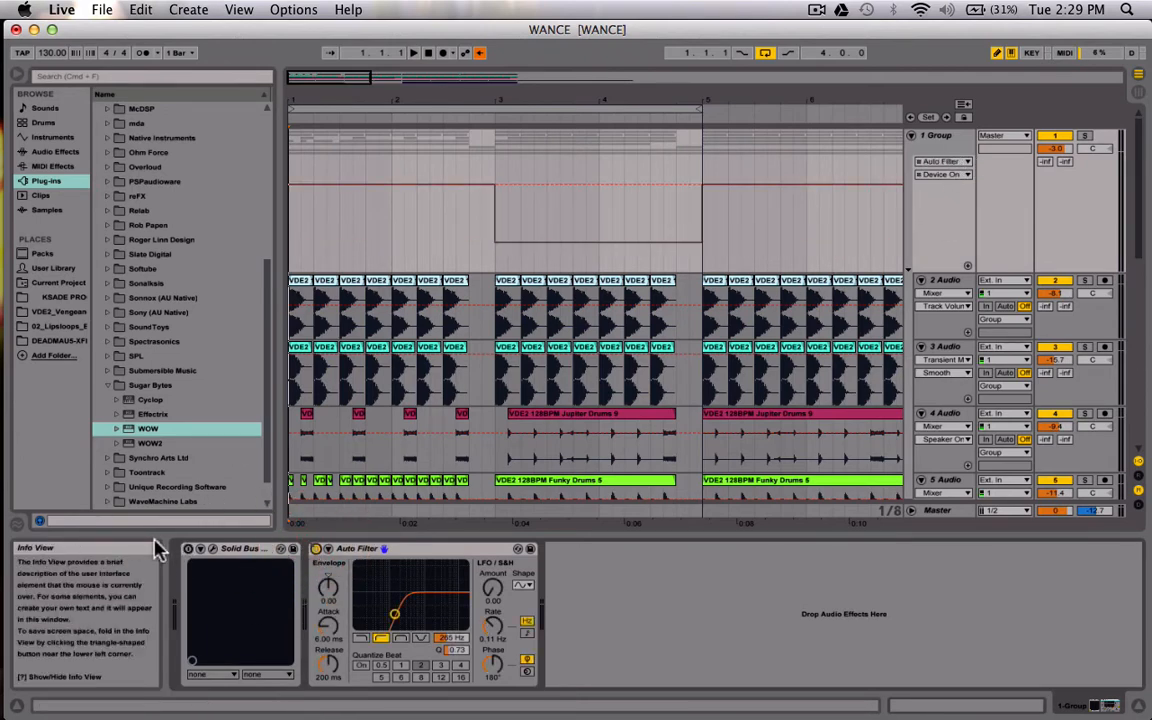
click(188, 550)
click(316, 549)
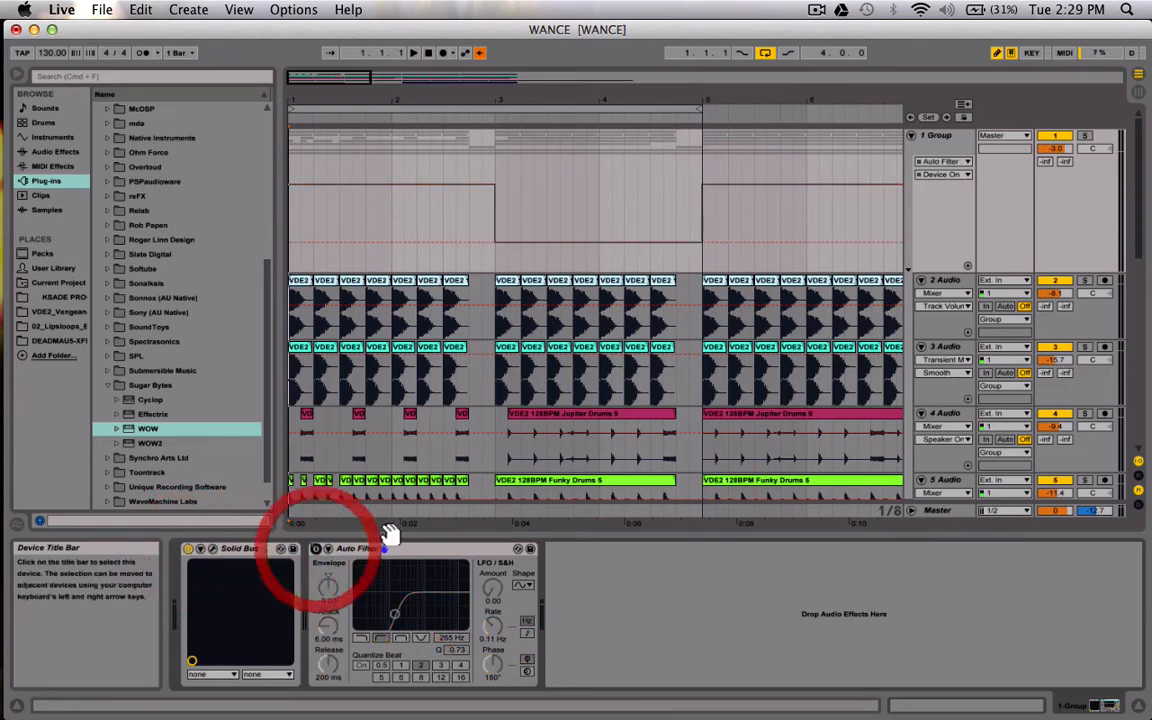
click(479, 54)
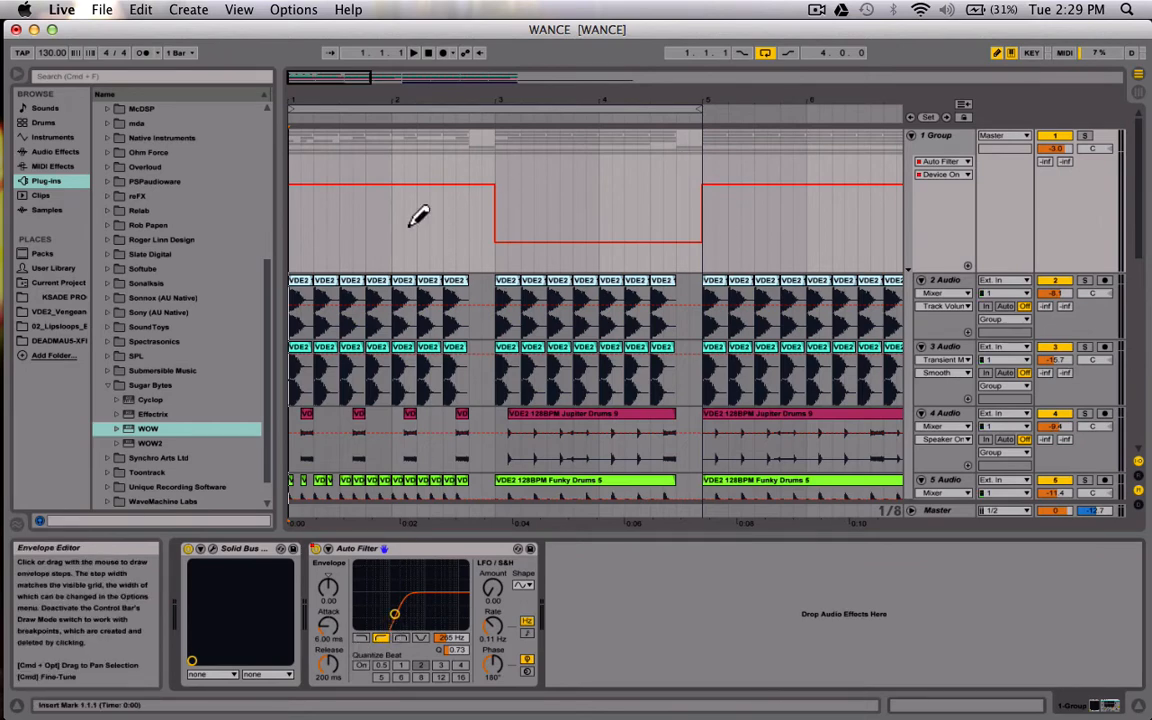
key(b)
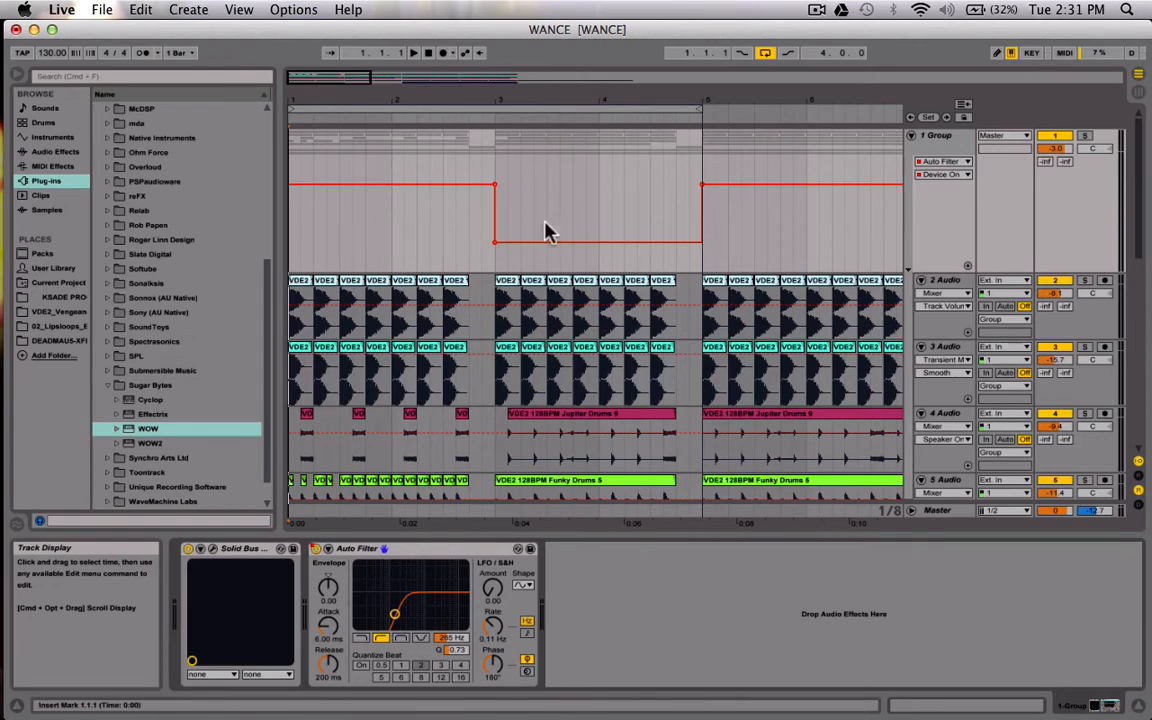
- Look at the 12 Massive track's device chain below the drum tracks and return to the 1 Group automation
scroll(813, 267, down, 10)
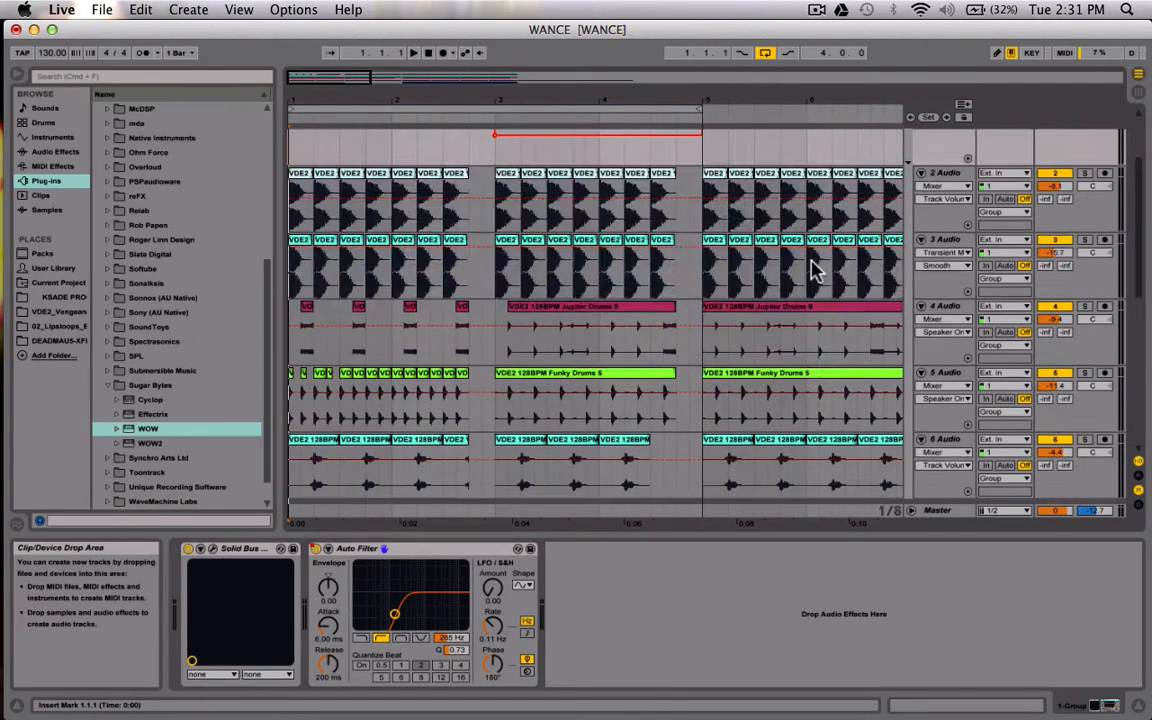
click(944, 428)
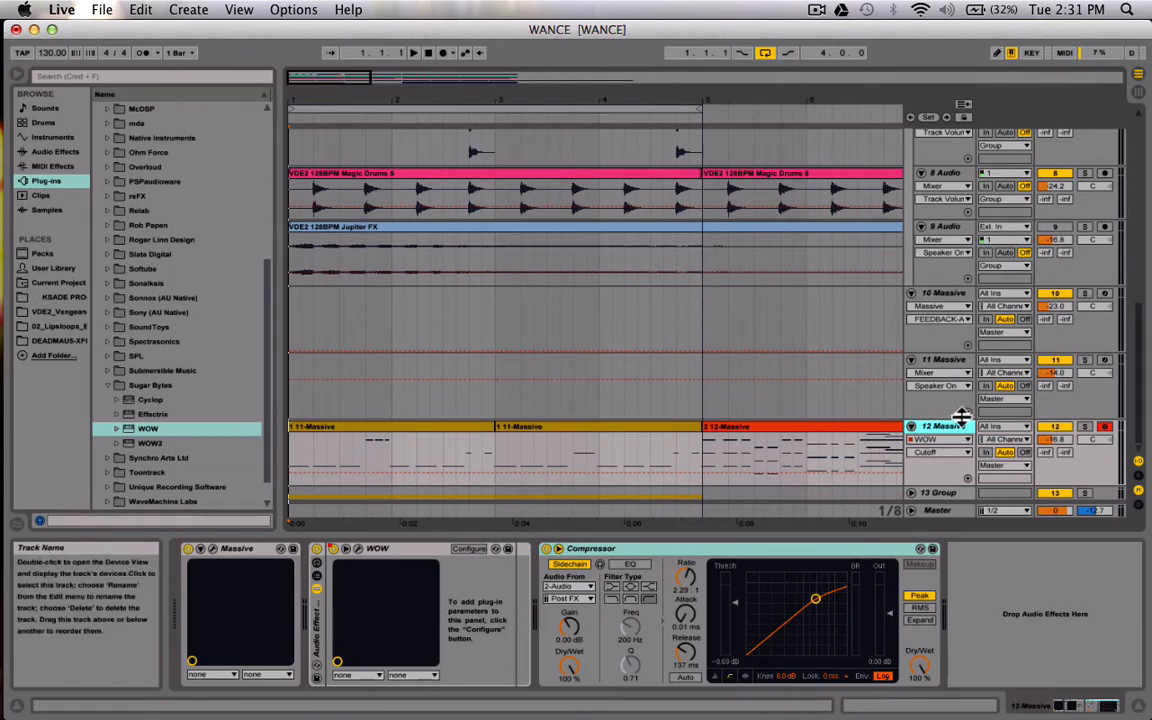
scroll(740, 425, up, 4)
scroll(740, 425, up, 6)
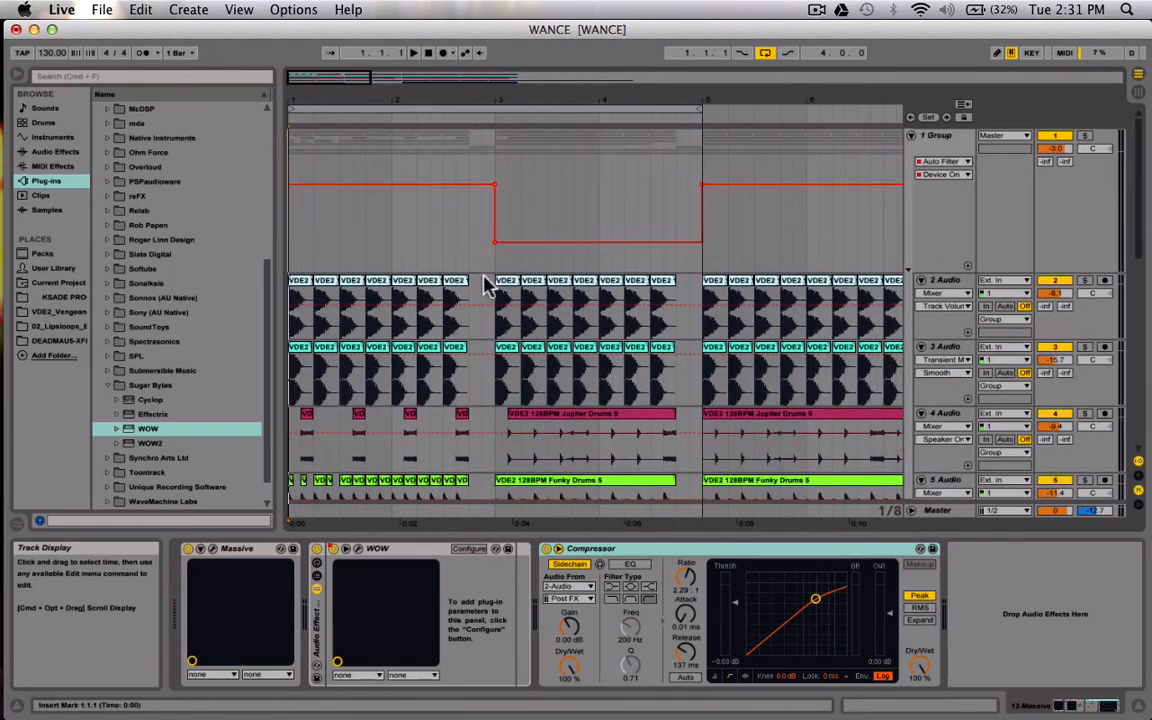
- Solo 1 Group and play it from bar 2 to hear its Auto Filter automation, then stop and unsolo it
click(950, 151)
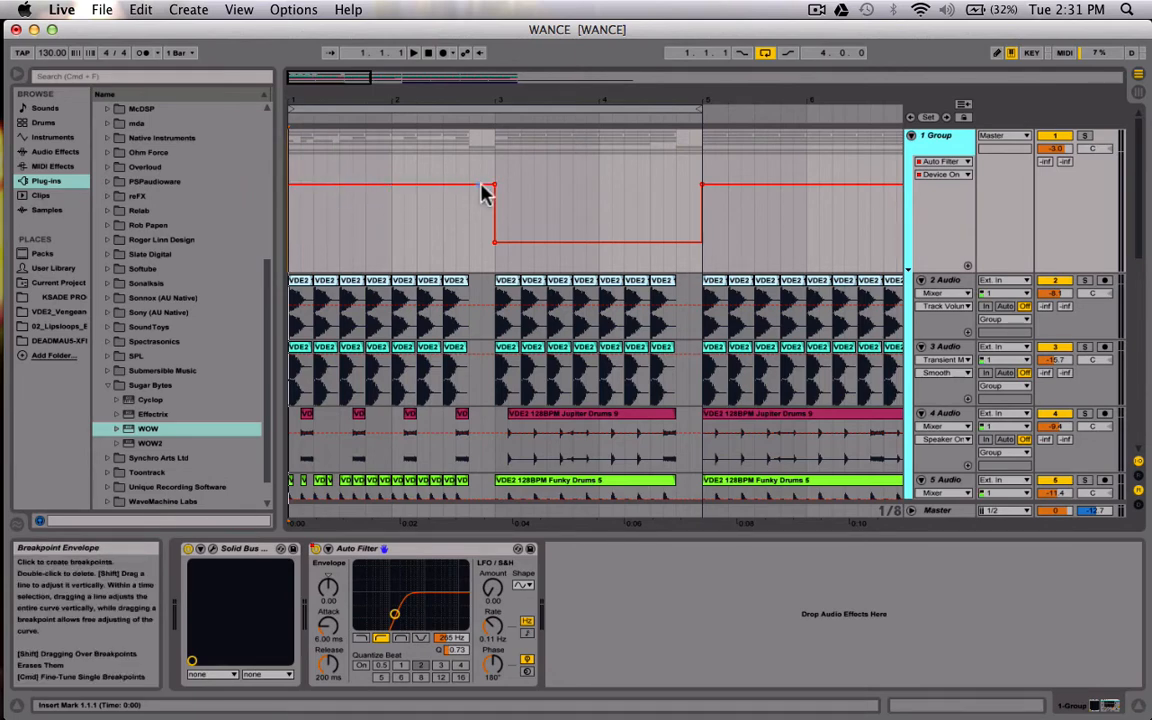
click(388, 218)
click(1081, 135)
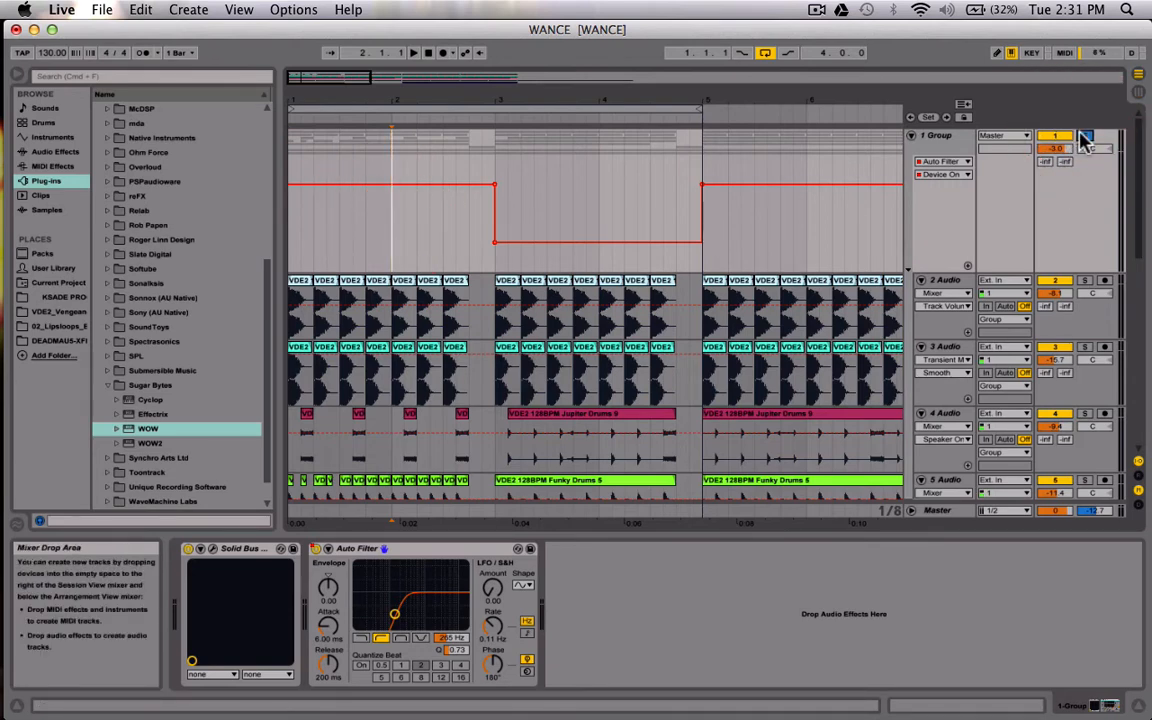
key(space)
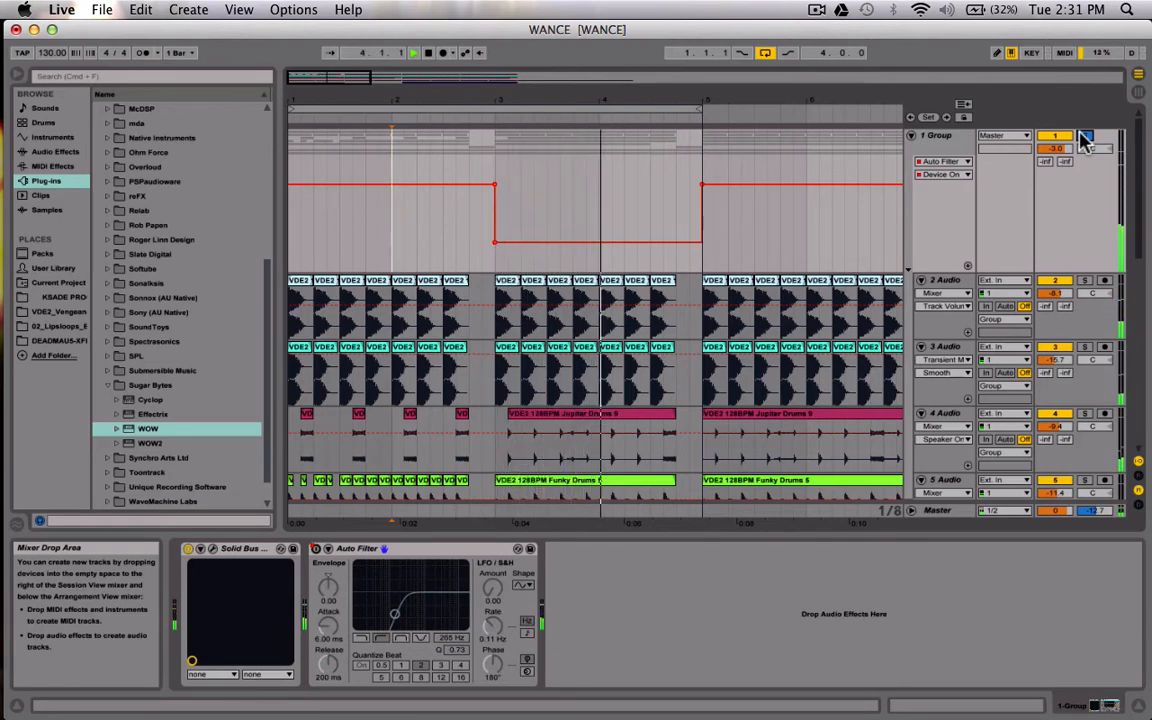
key(space)
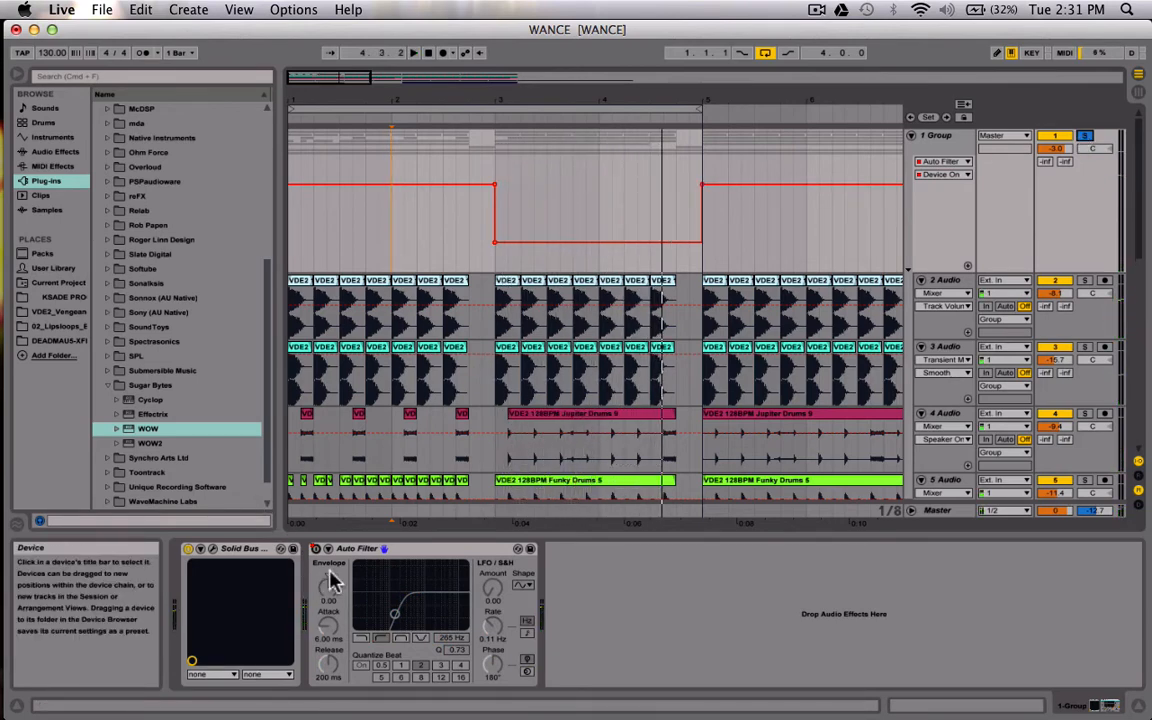
click(1086, 135)
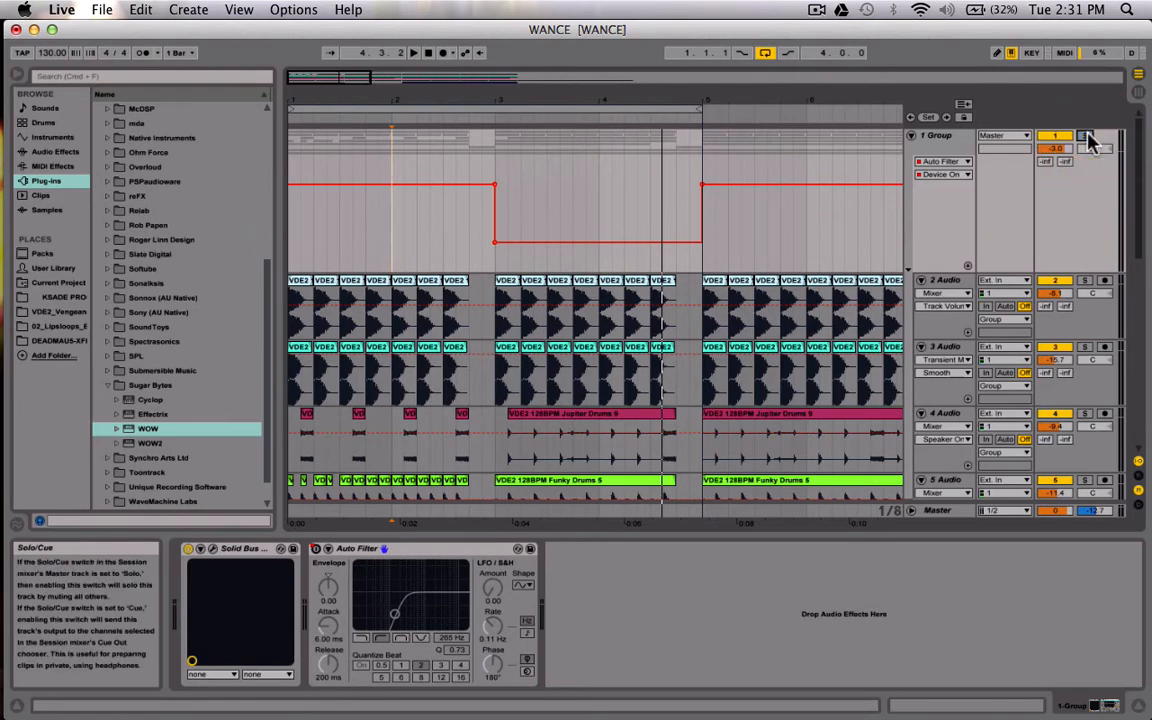
- Play the arrangement from bar 1, toggle 1 Group's solo while listening, and stop playback
click(287, 237)
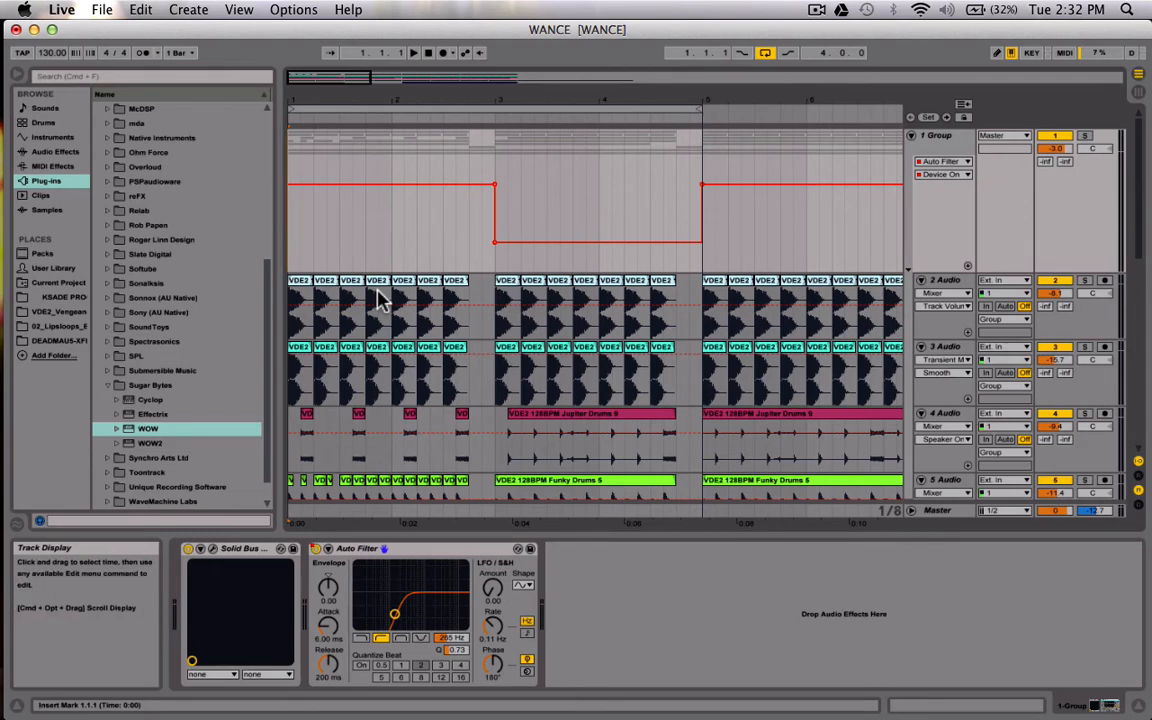
key(space)
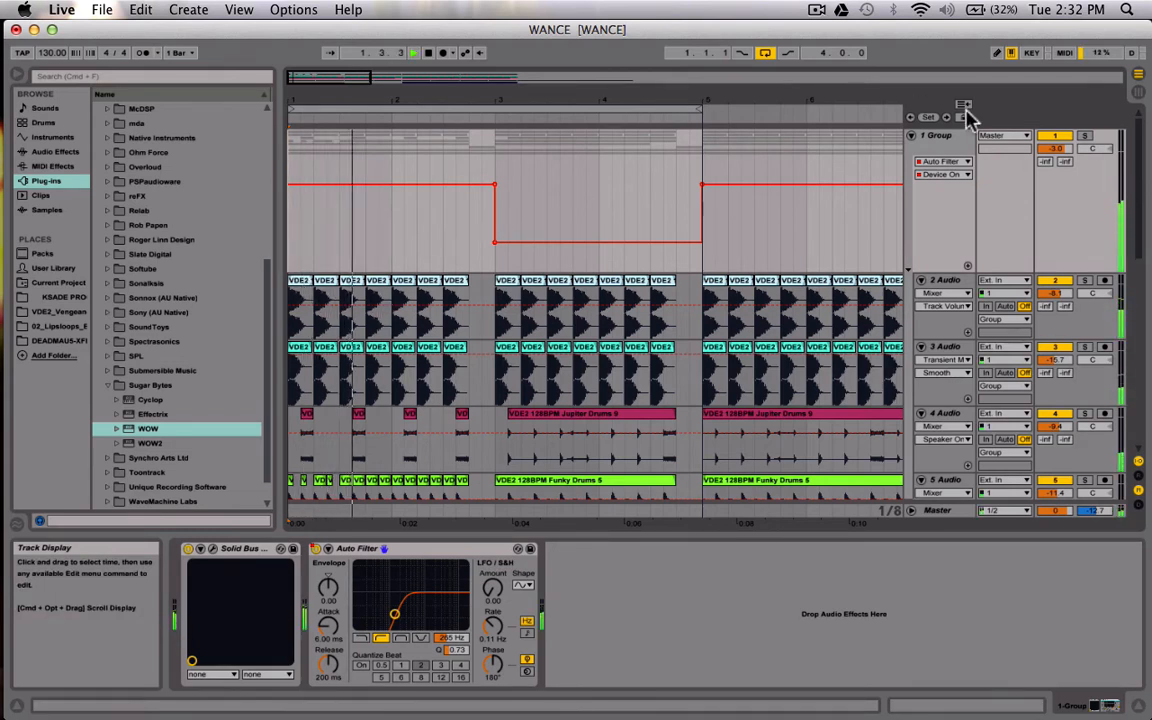
click(1085, 135)
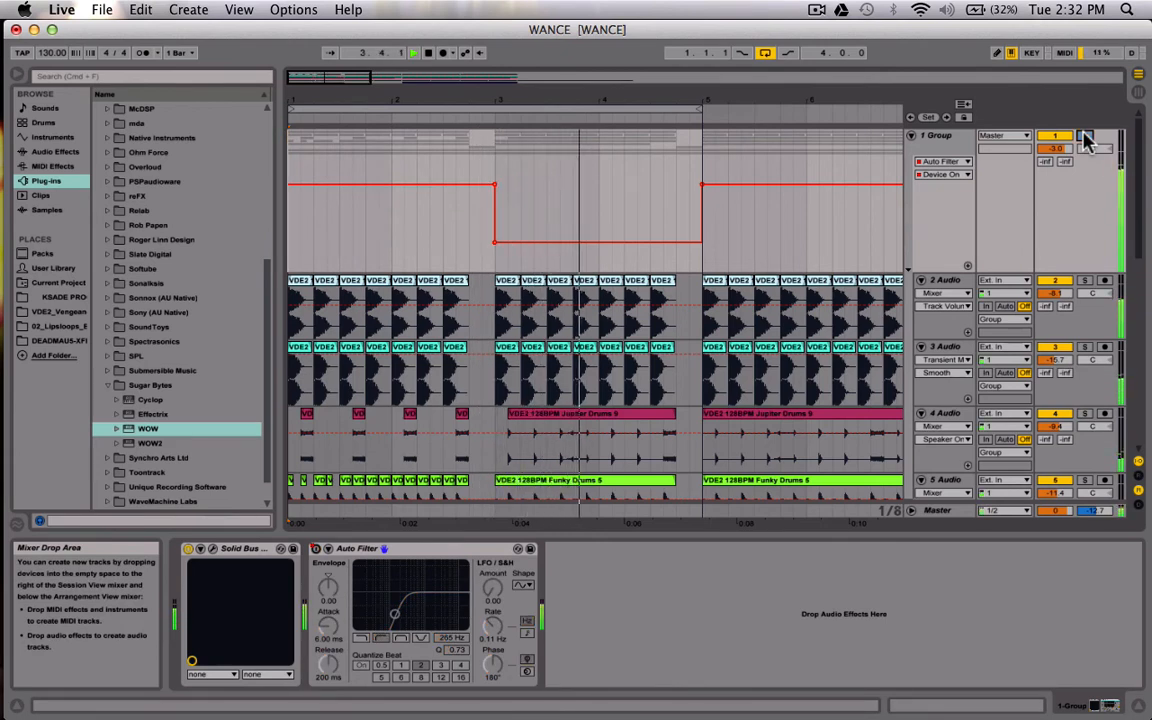
key(space)
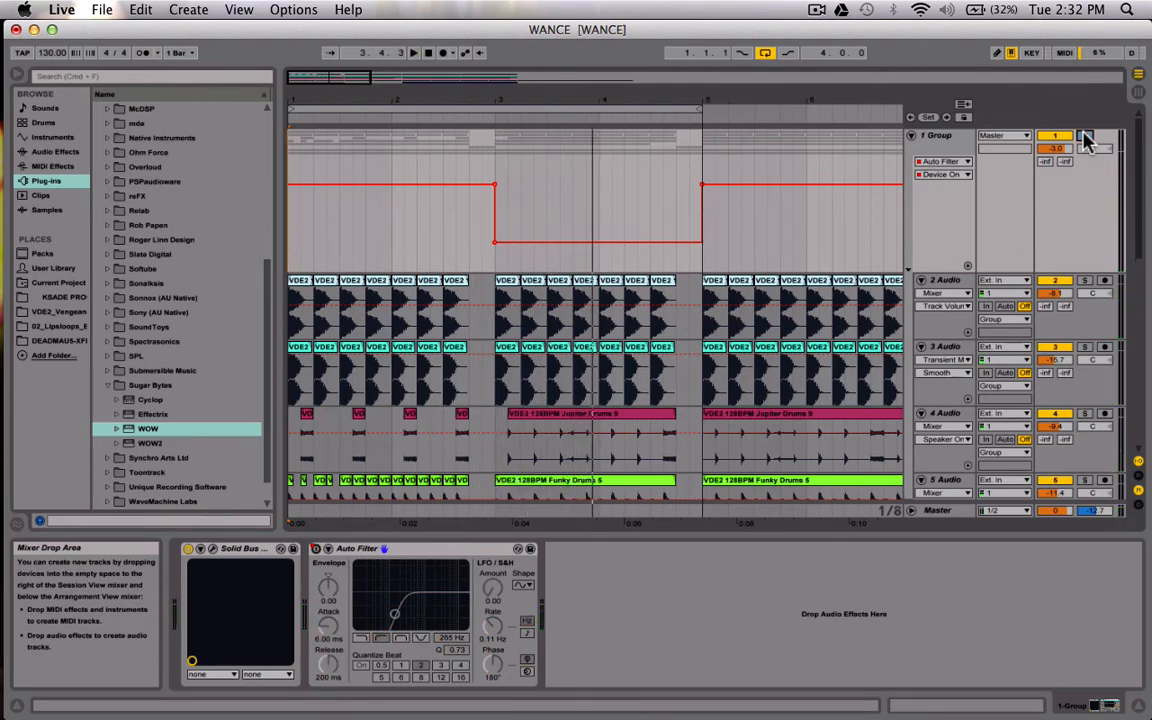
- Fold 1 Group, then solo the 12 Massive track and play it to hear its WOW effect
click(909, 137)
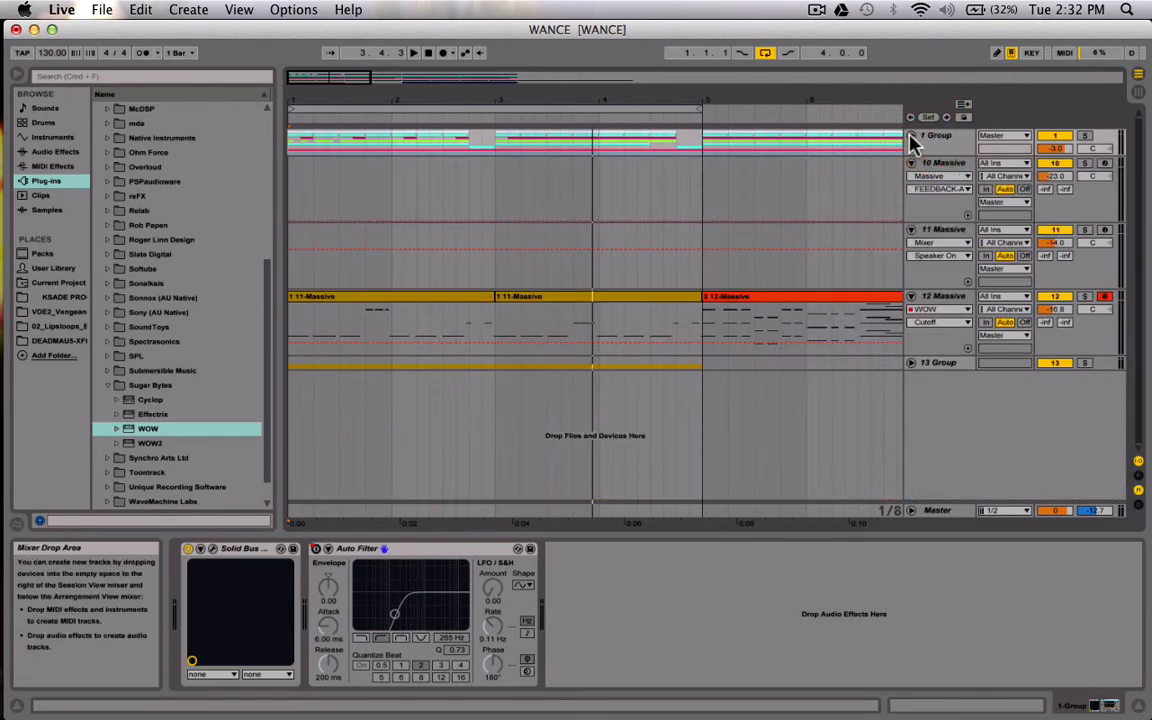
click(940, 296)
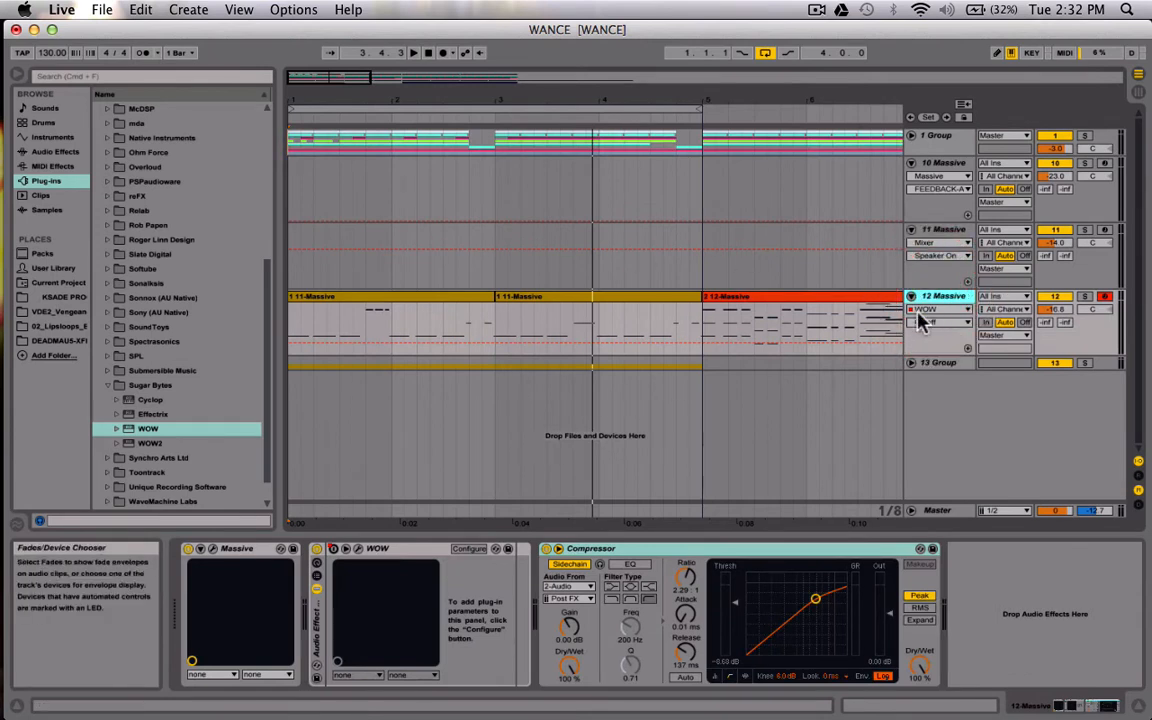
click(1085, 297)
key(space)
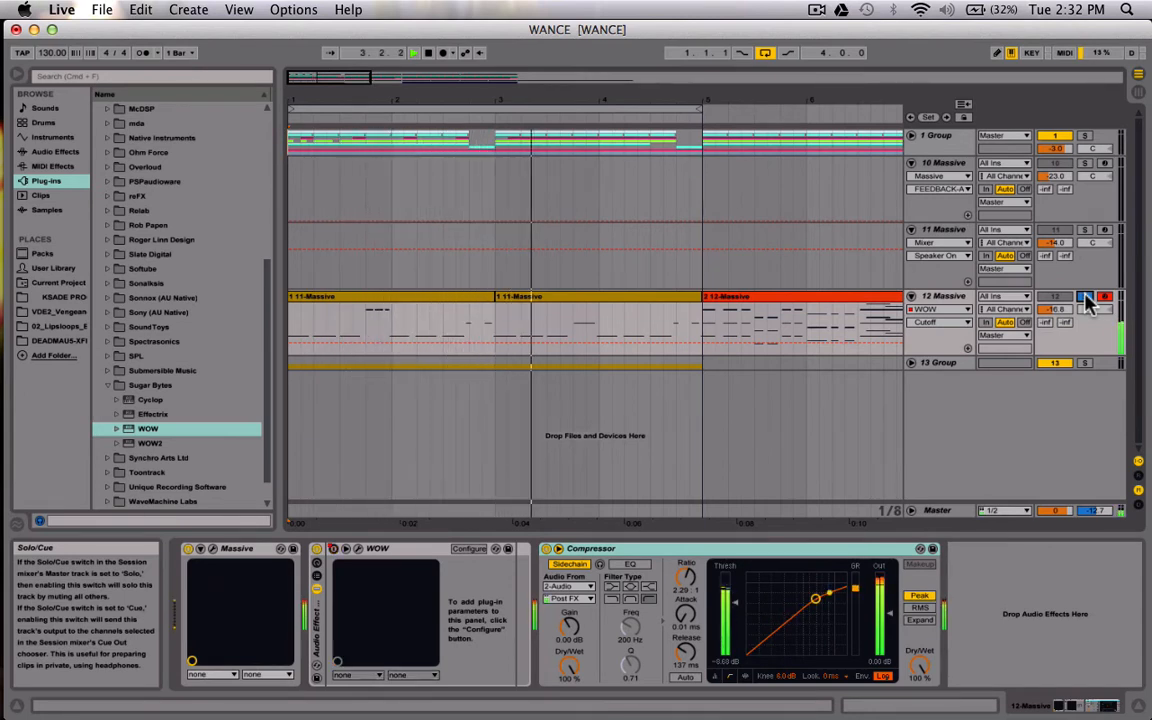
click(940, 297)
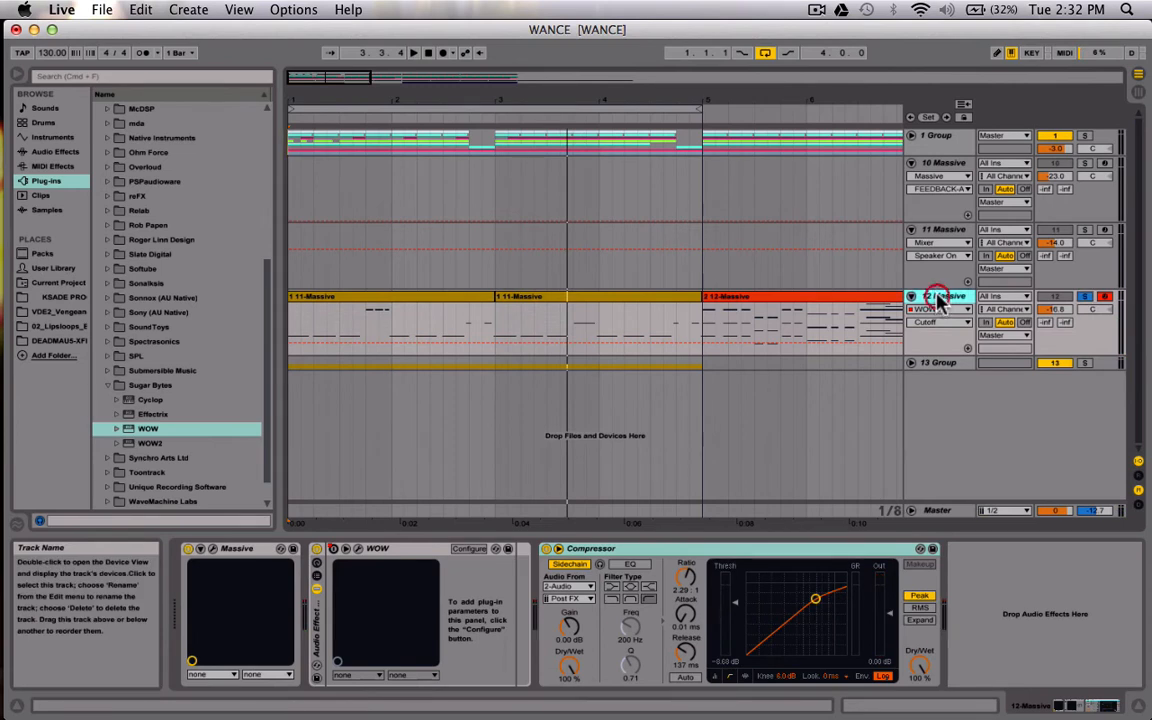
- Compare the device chains of 1 Group and 12 Massive, examining the Auto Filter and WOW effects
click(938, 136)
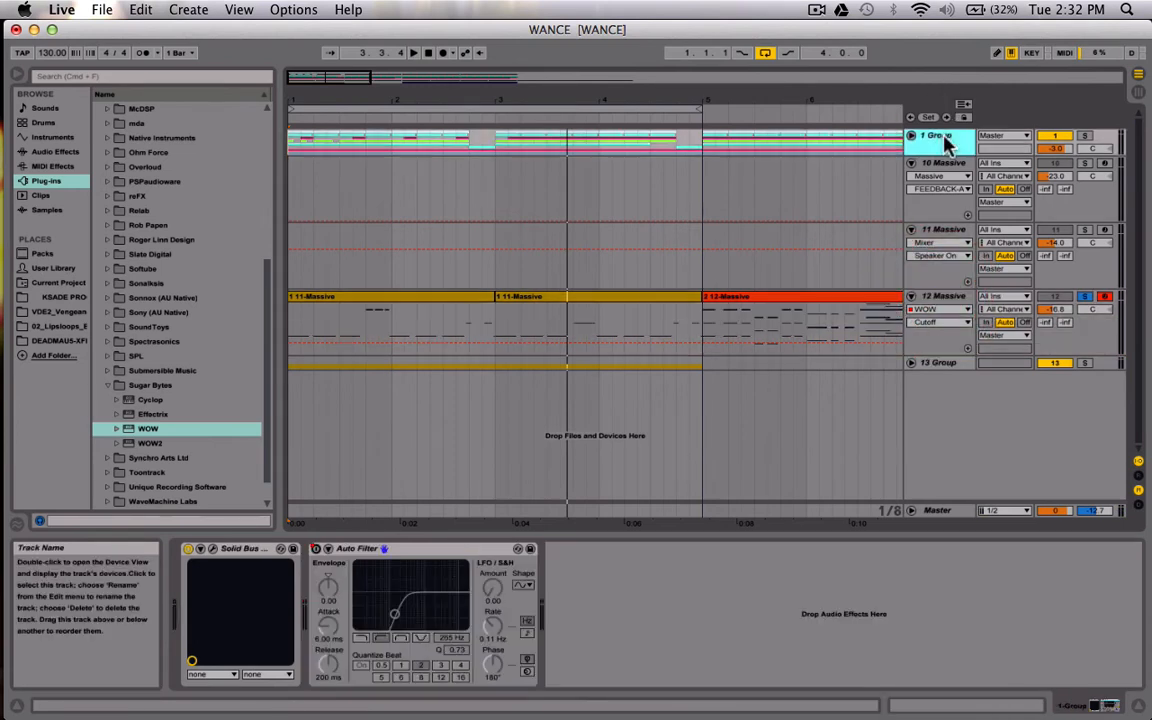
click(370, 549)
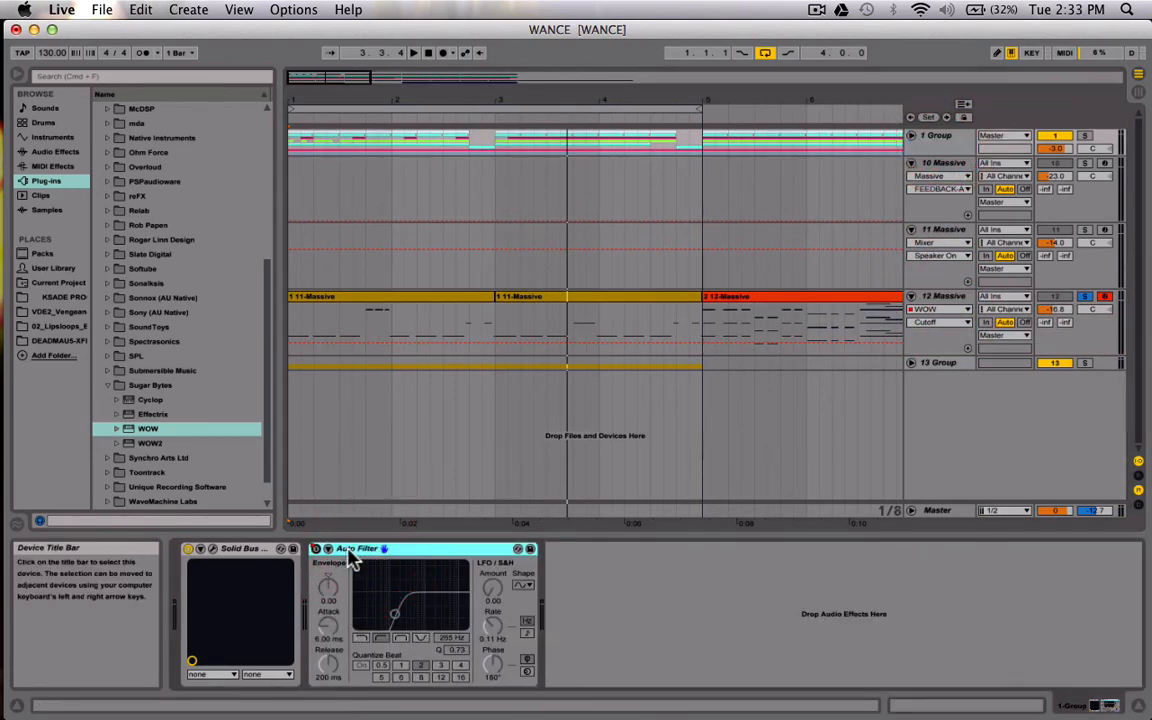
click(939, 300)
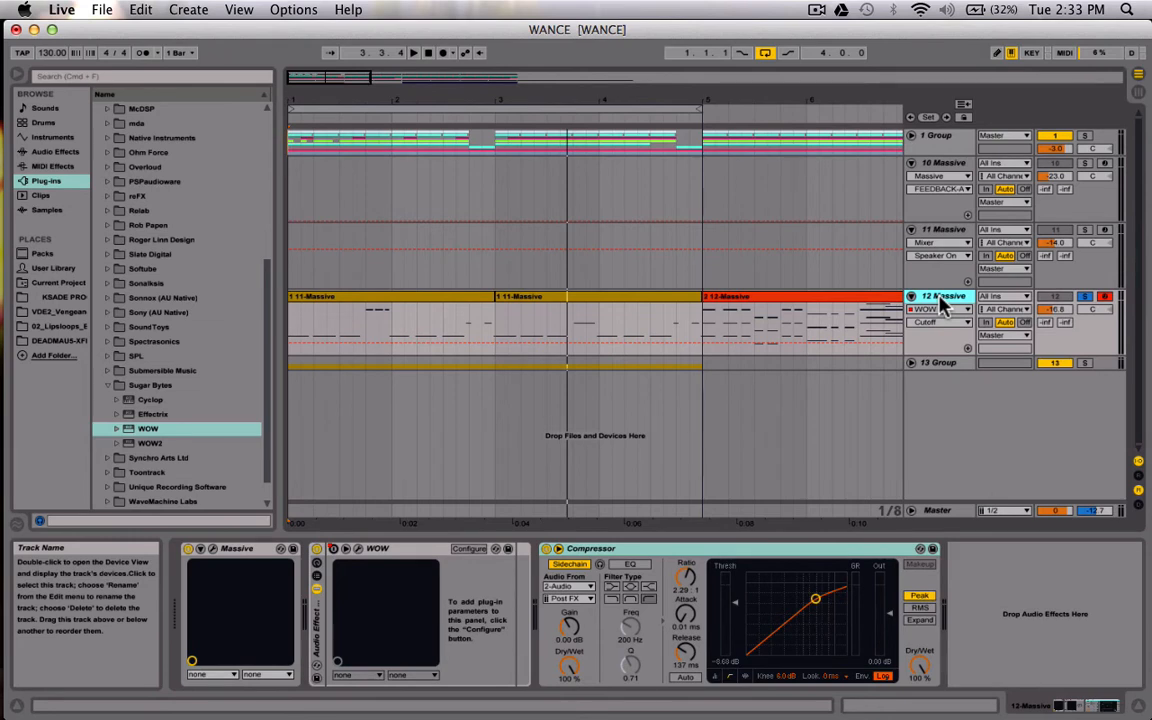
click(938, 137)
click(945, 297)
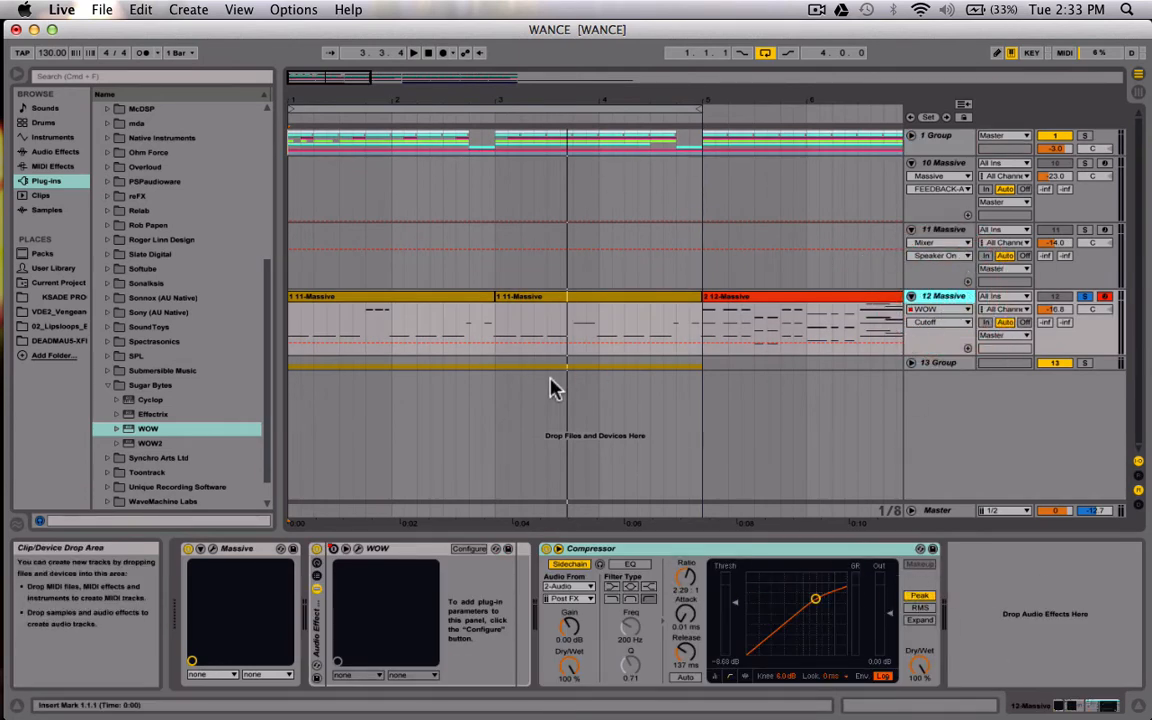
- Inspect the WOW plug-in on 12 Massive, checking its filter types and Cutoff control, and close its window
click(359, 551)
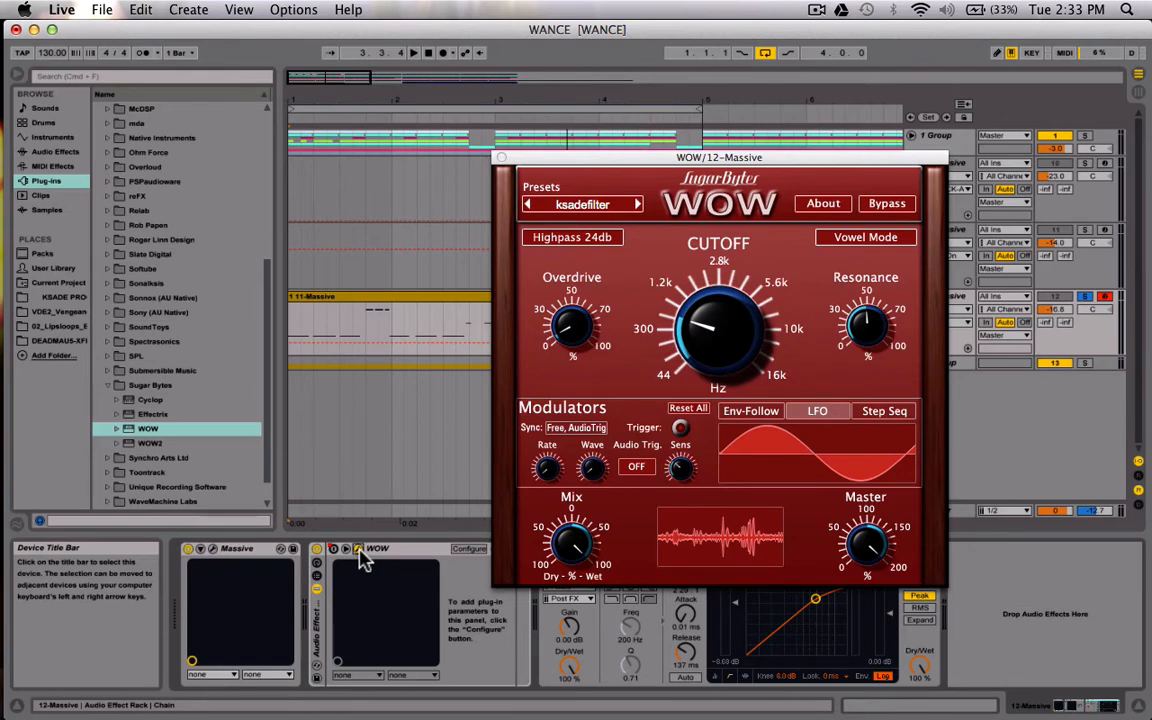
click(565, 245)
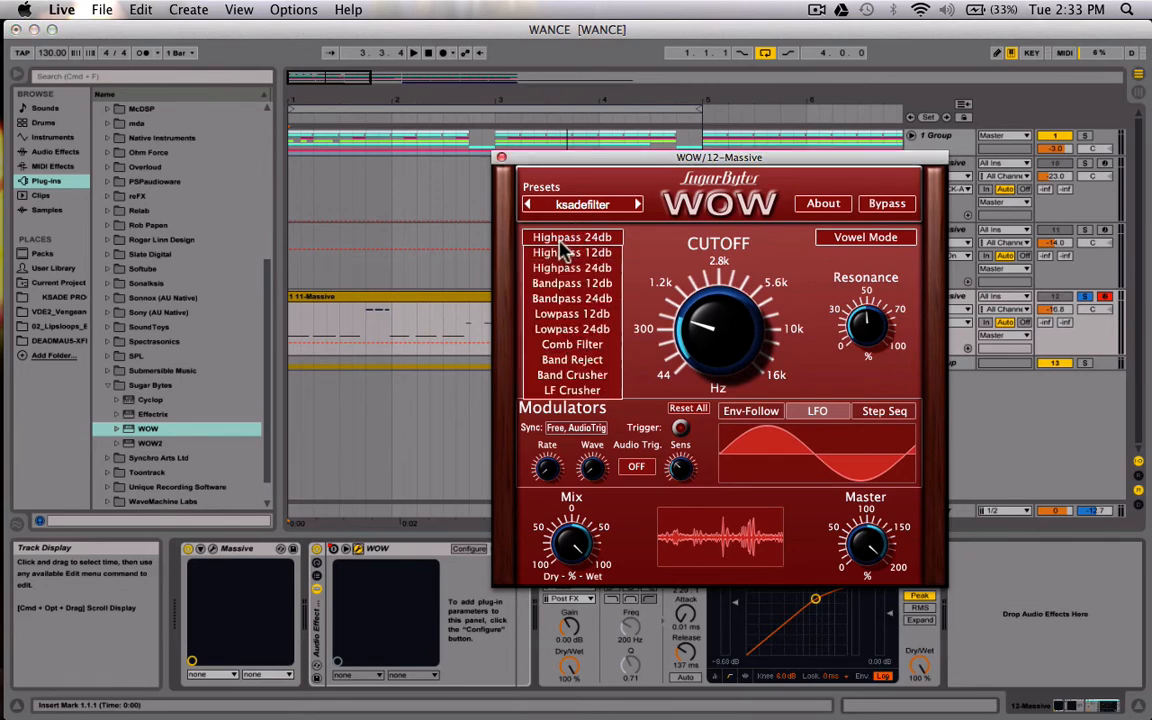
click(603, 236)
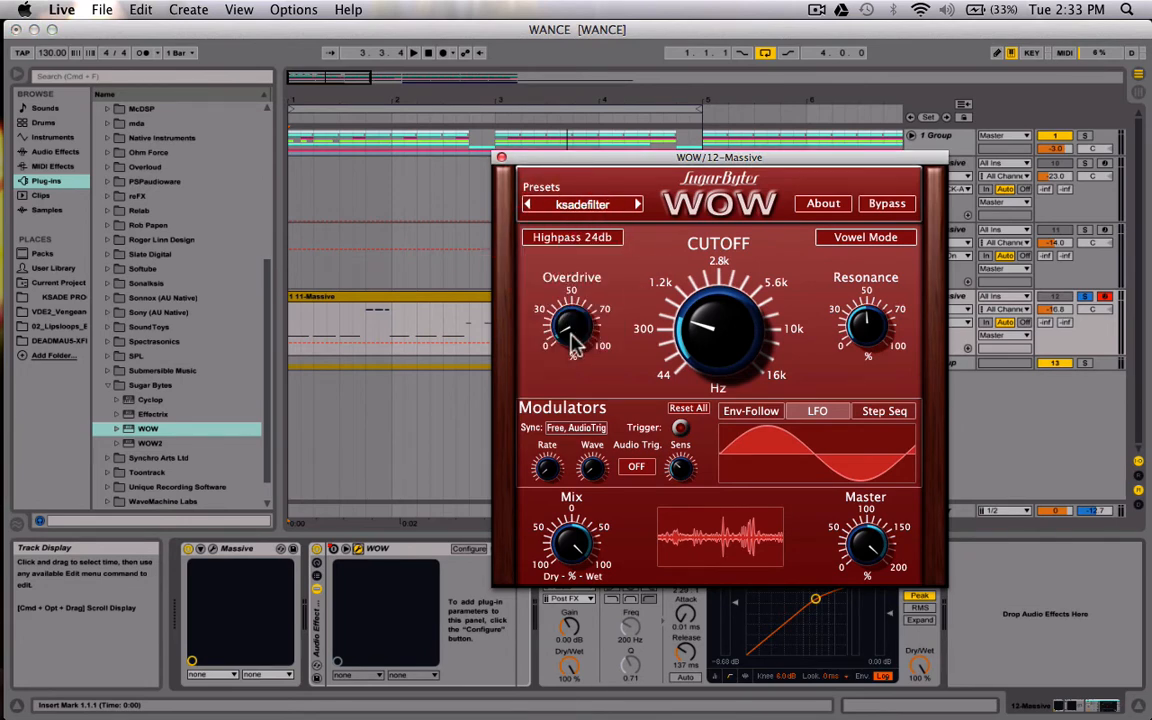
mouse_move(704, 322)
mouse_down()
mouse_move(718, 327)
mouse_move(698, 326)
mouse_up()
click(502, 157)
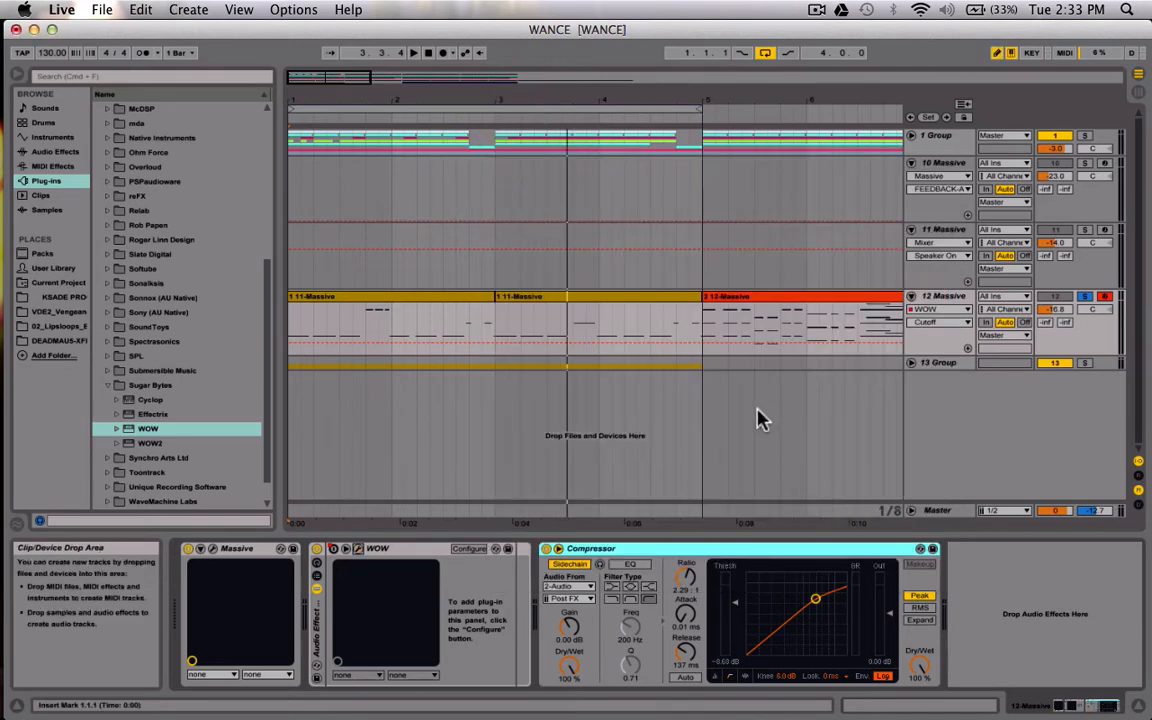
- Show WOW's Device On automation on the 12 Massive track and re-enable overridden automation
click(955, 297)
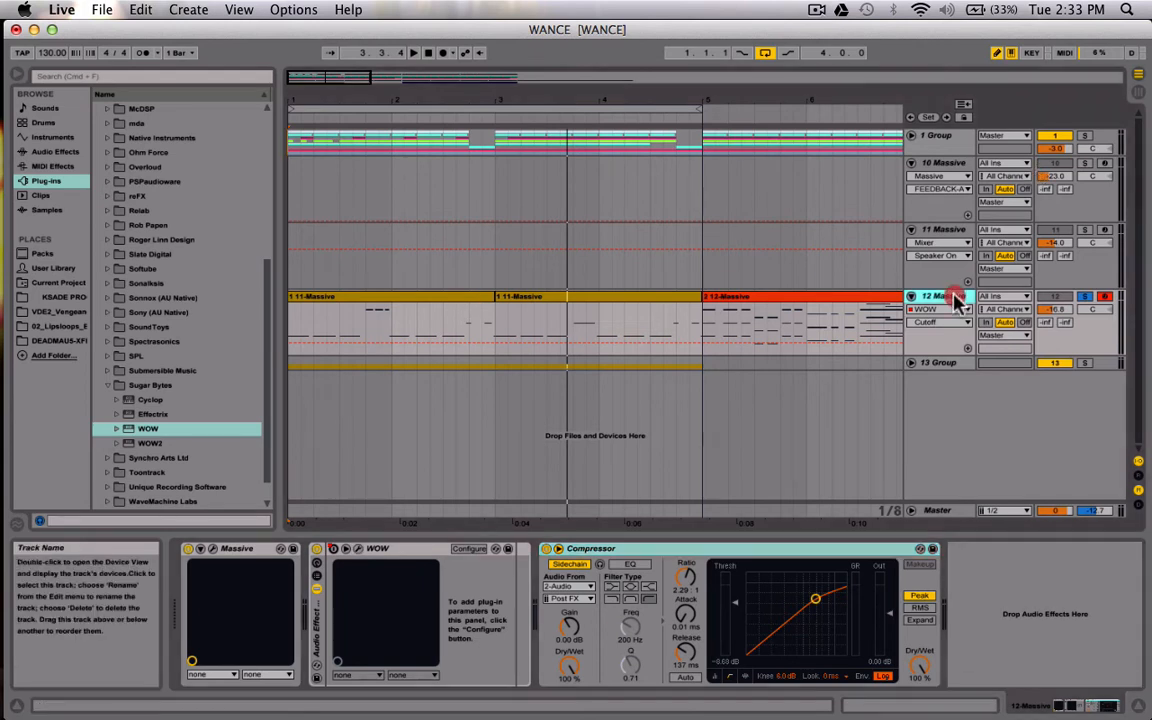
click(334, 551)
click(480, 53)
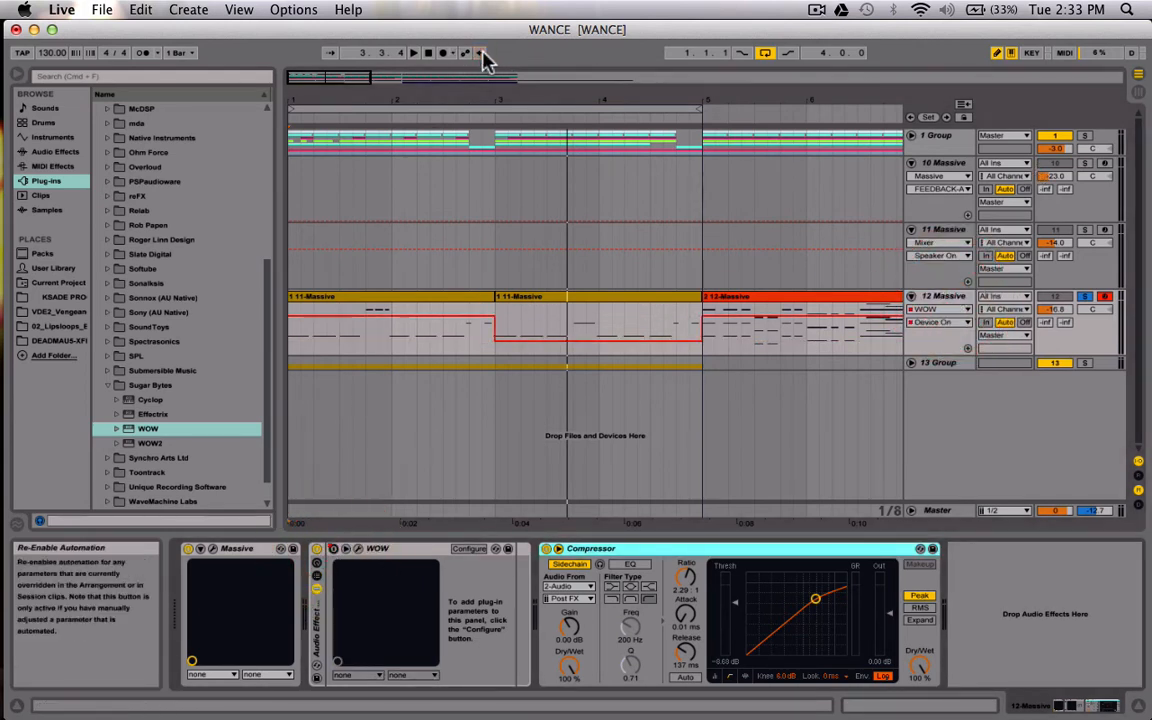
- Try short off dips in WOW's Device On automation across bars 1 and 2, play them, and redraw that stretch as on
mouse_move(497, 312)
mouse_down()
mouse_move(452, 329)
mouse_move(309, 329)
mouse_move(453, 335)
mouse_move(316, 333)
mouse_up()
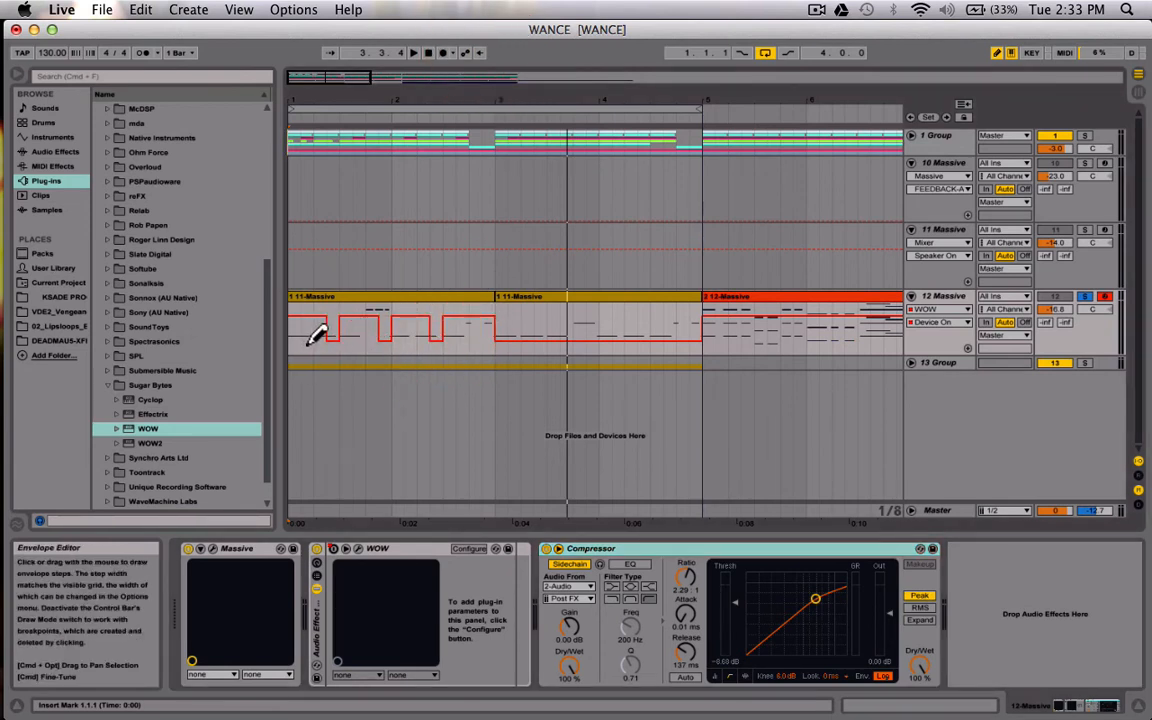
key(space)
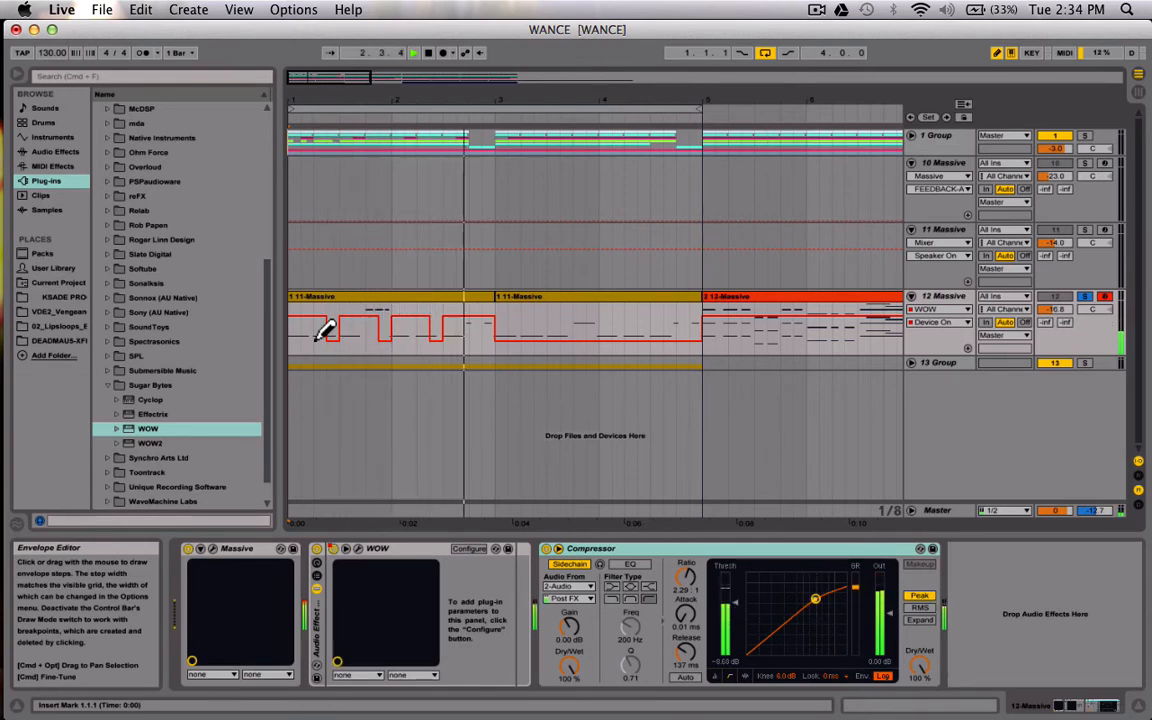
key(space)
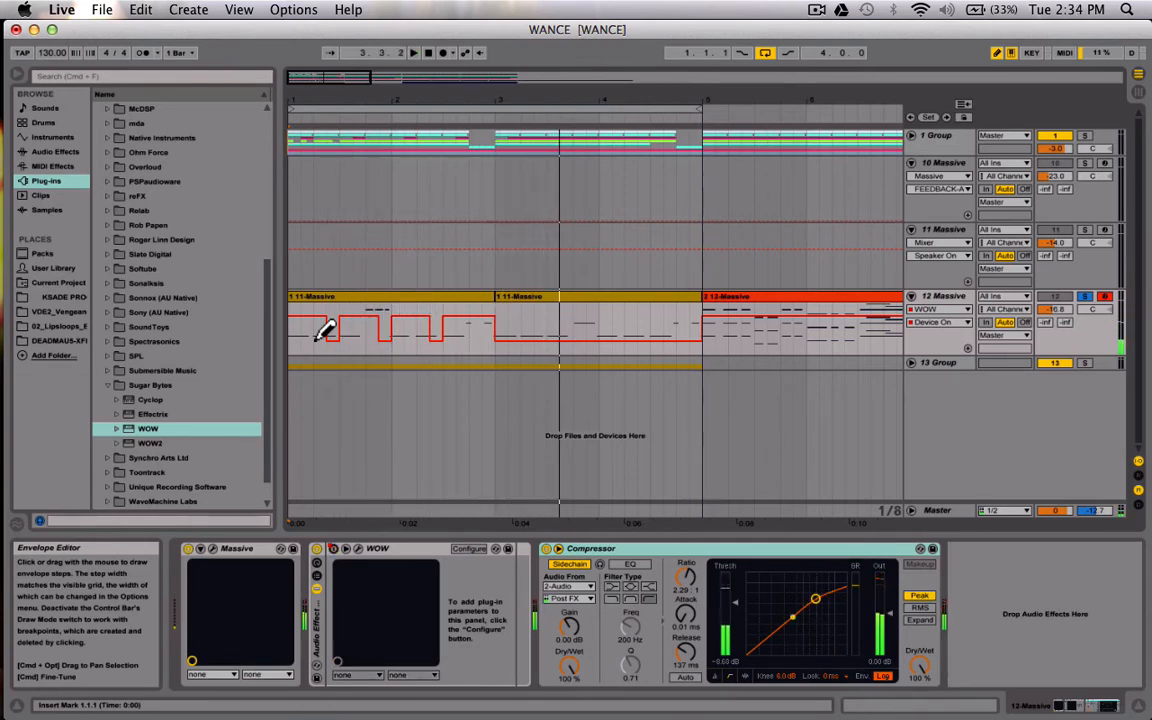
mouse_move(350, 305)
mouse_down()
mouse_move(399, 319)
mouse_move(463, 311)
mouse_up()
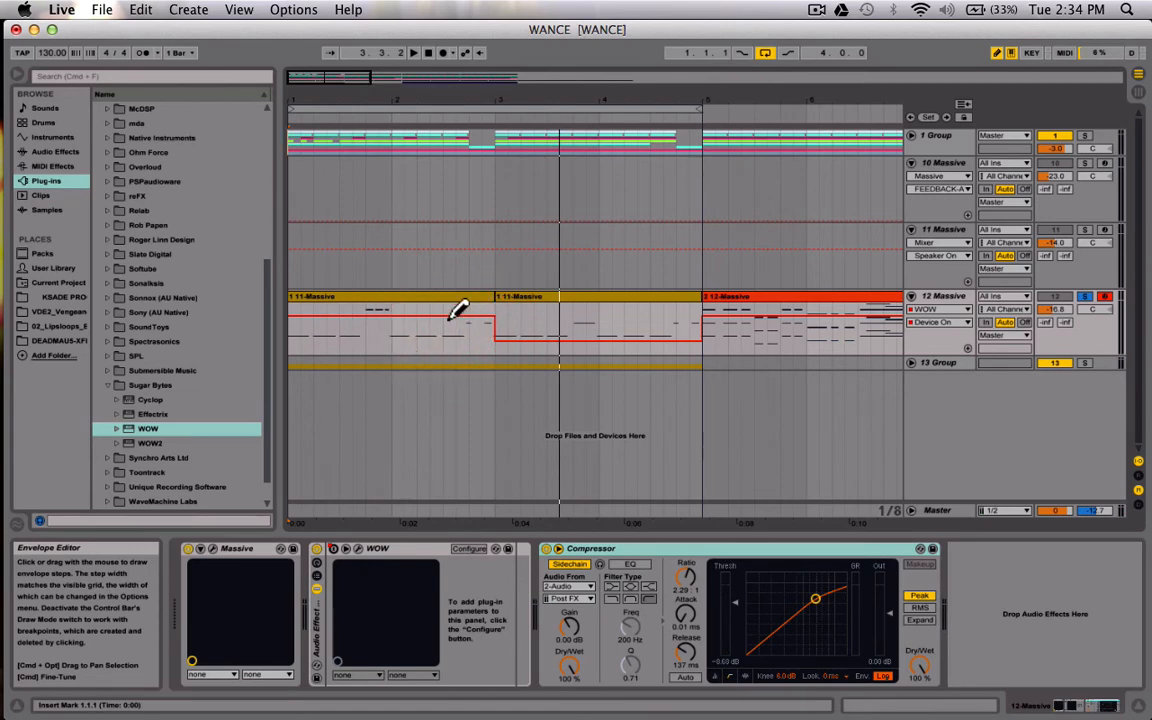
key(b)
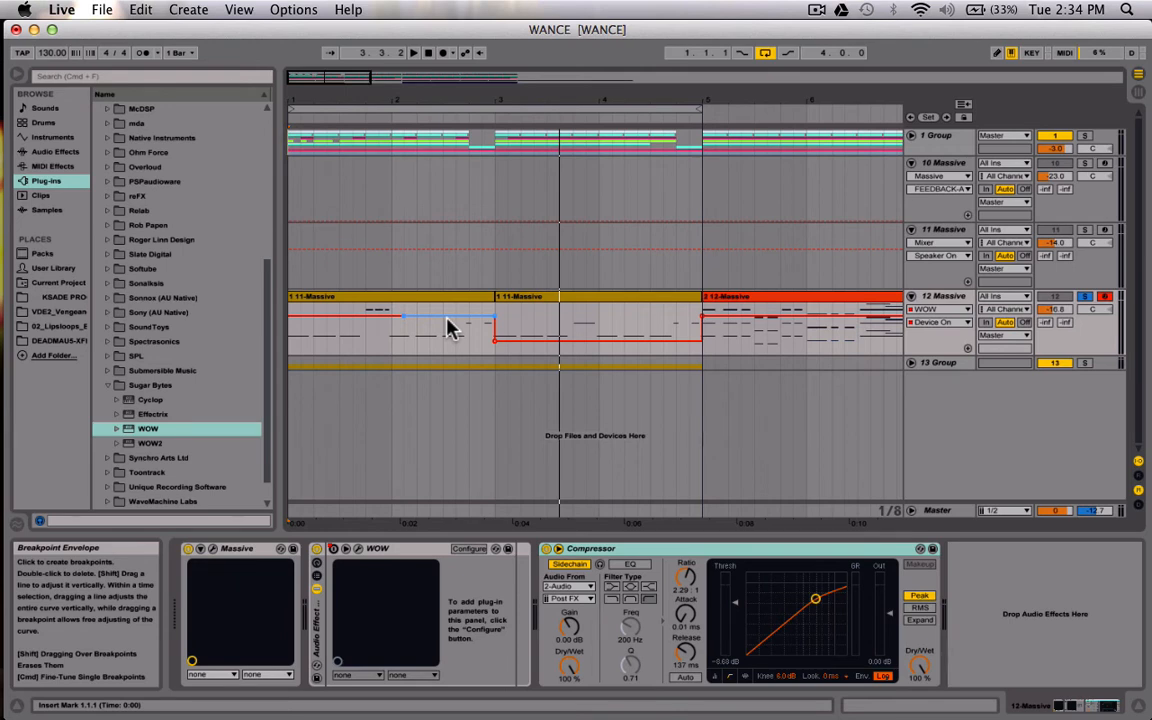
click(290, 329)
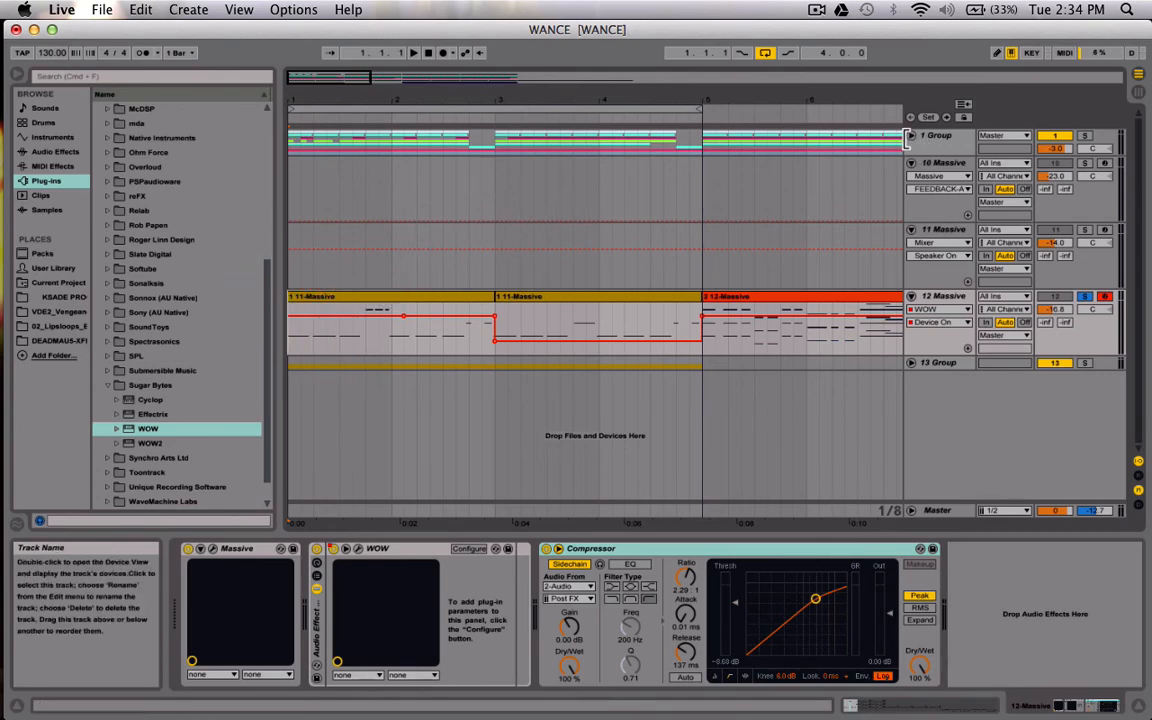
- Look through the drum tracks and Auto Filter automation inside 1 Group, then fold the group
click(911, 135)
scroll(457, 288, down, 3)
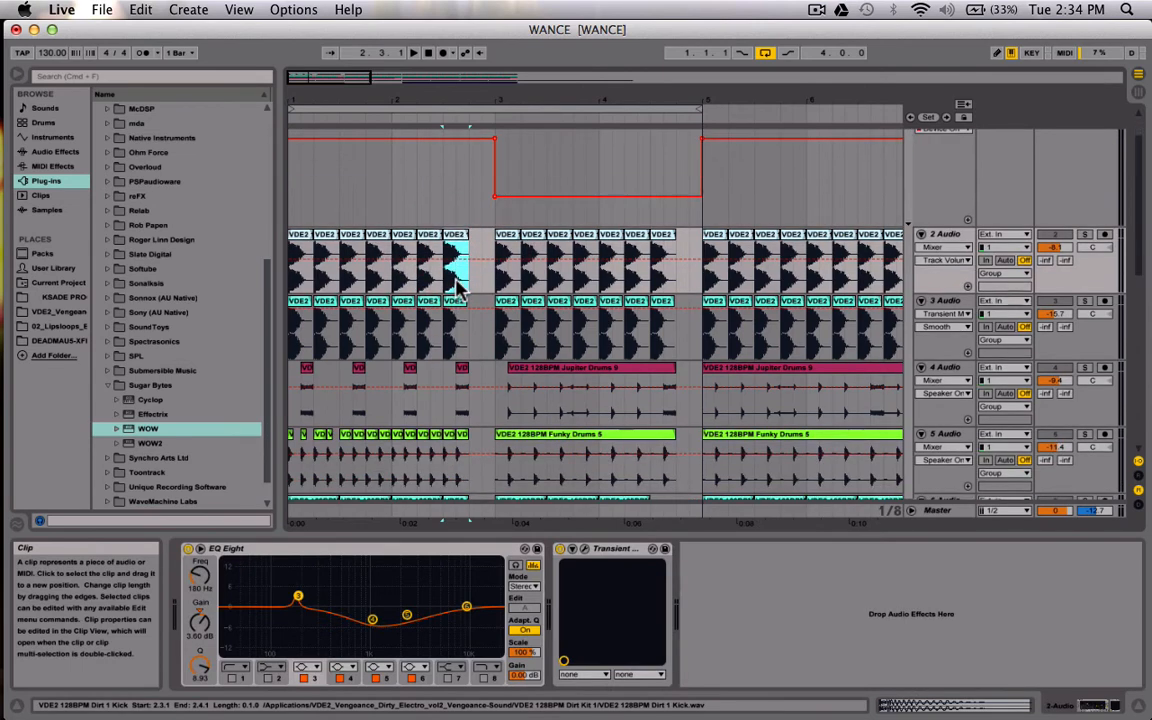
scroll(457, 288, up, 3)
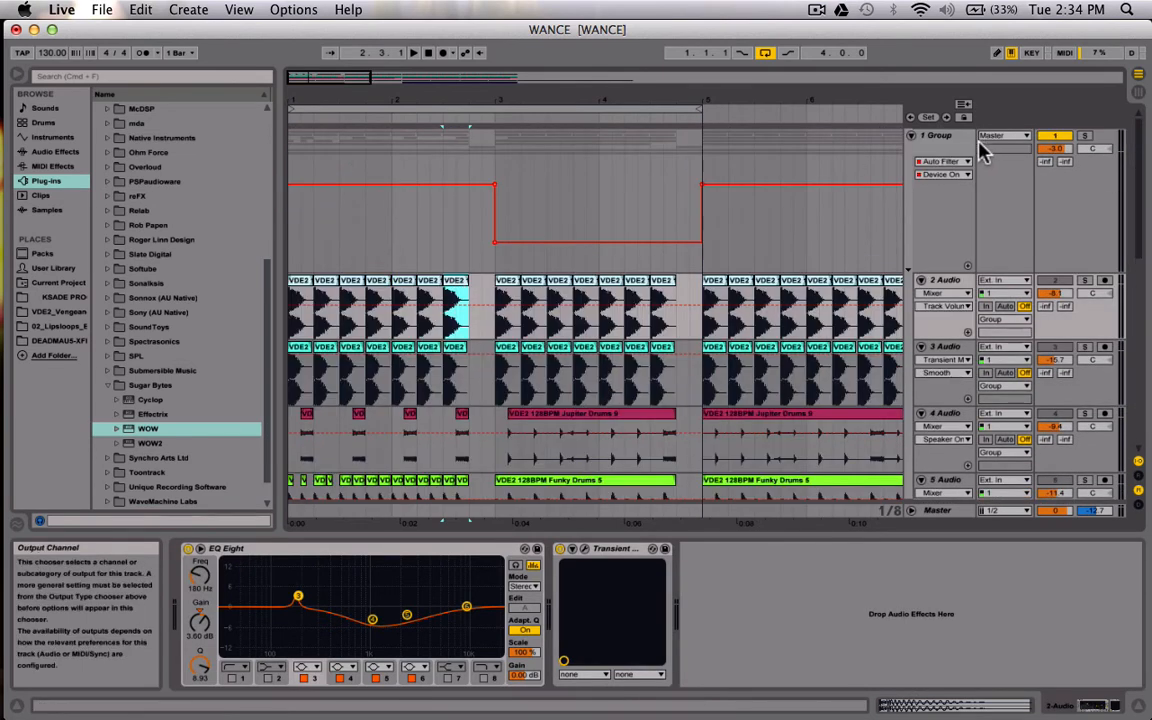
click(911, 135)
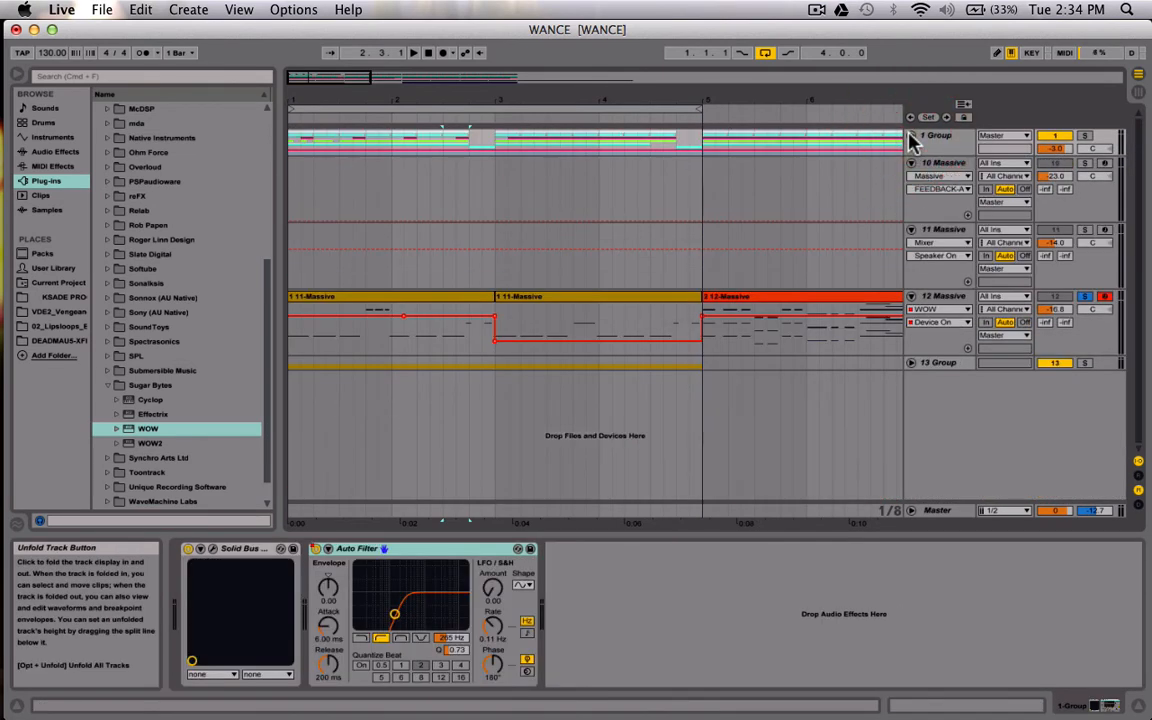
- Show 1 Group's Auto Filter Frequency automation and draw a raised eighth-note step at the start of bar 1
click(293, 202)
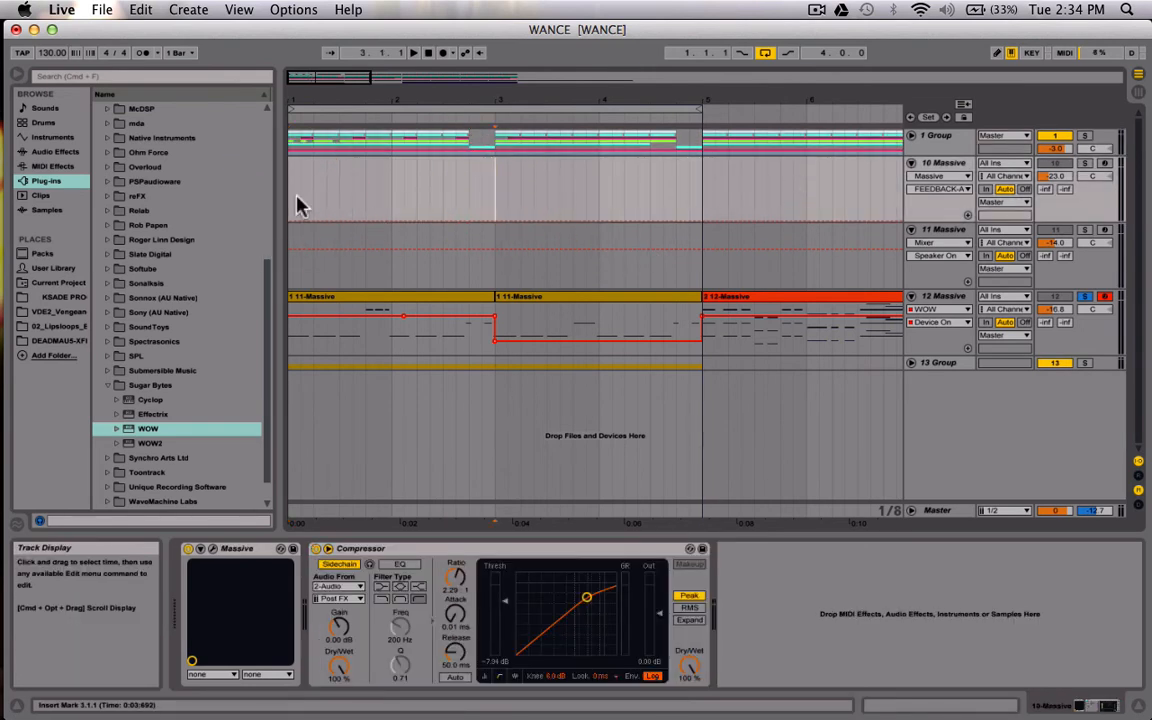
click(925, 147)
click(911, 136)
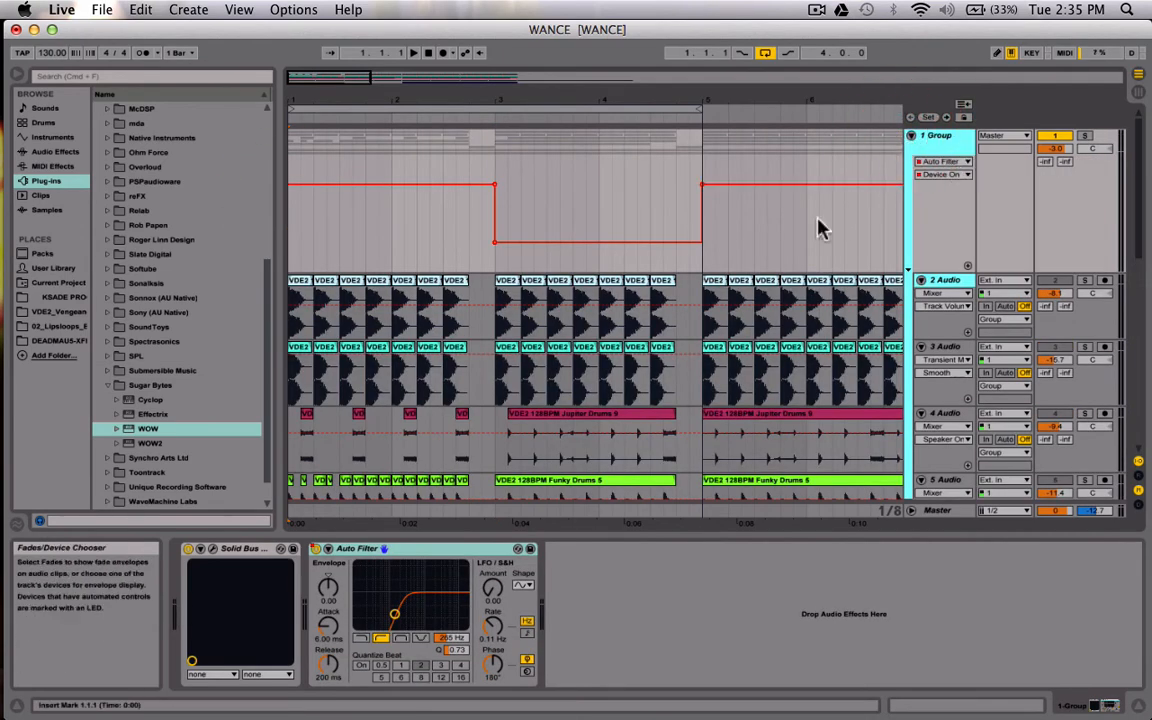
click(455, 642)
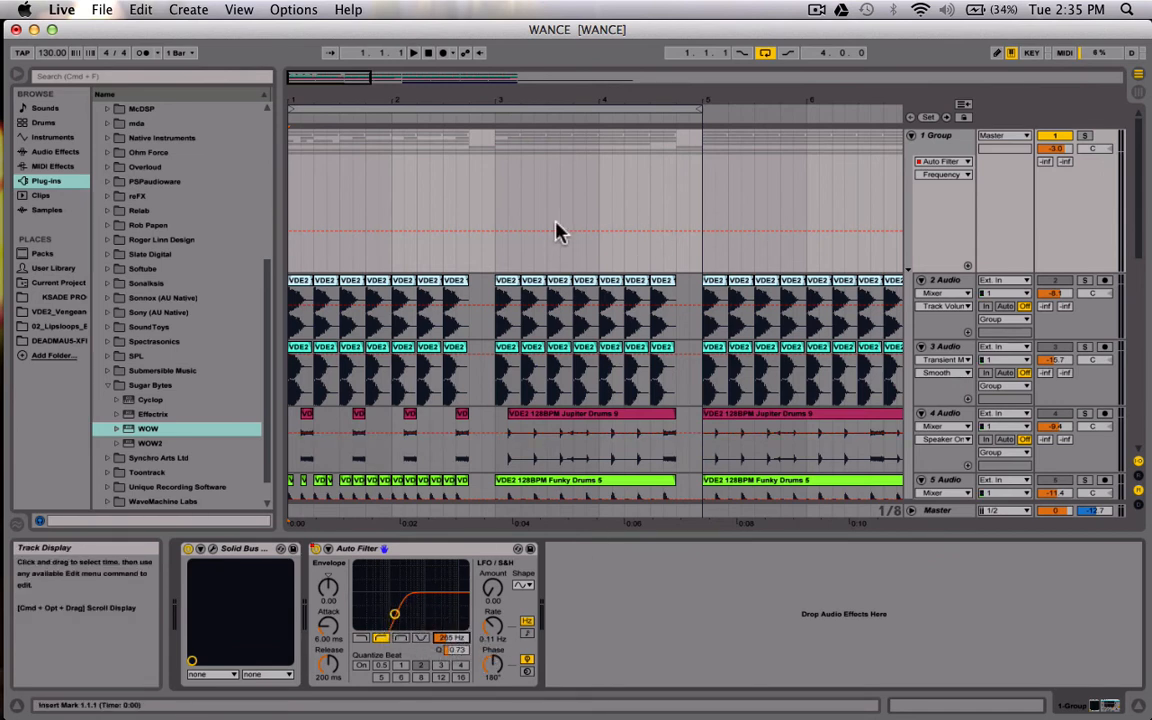
key(super+b)
click(299, 168)
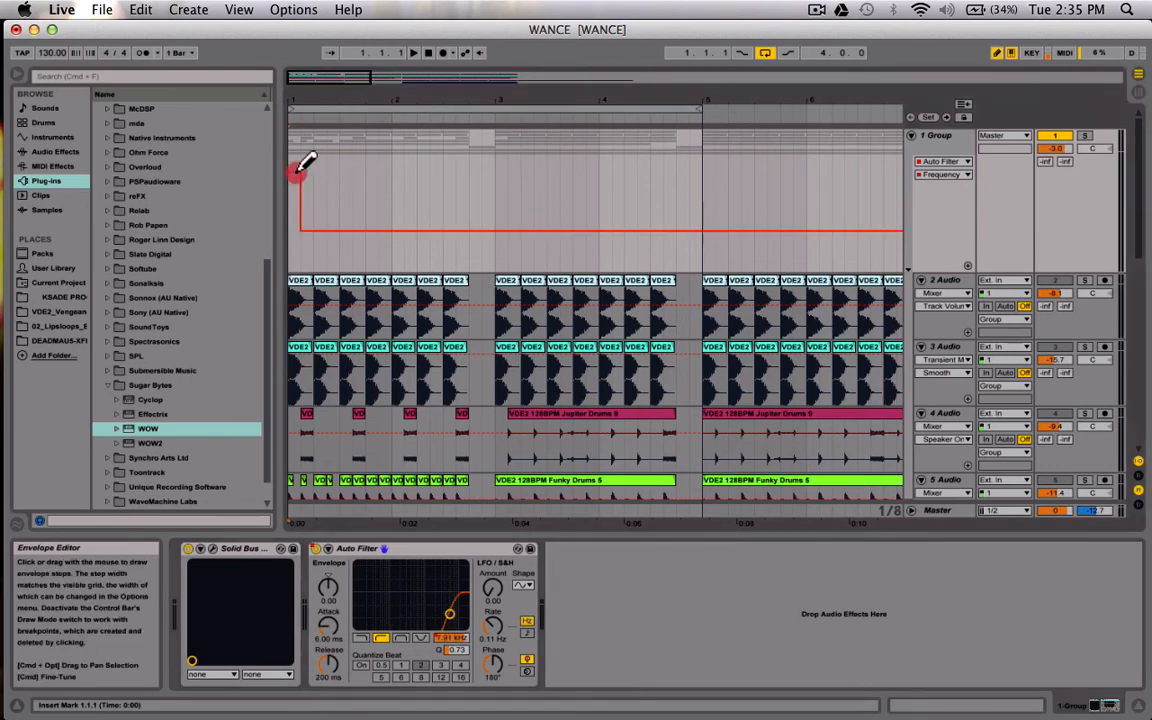
drag(299, 168, 299, 145)
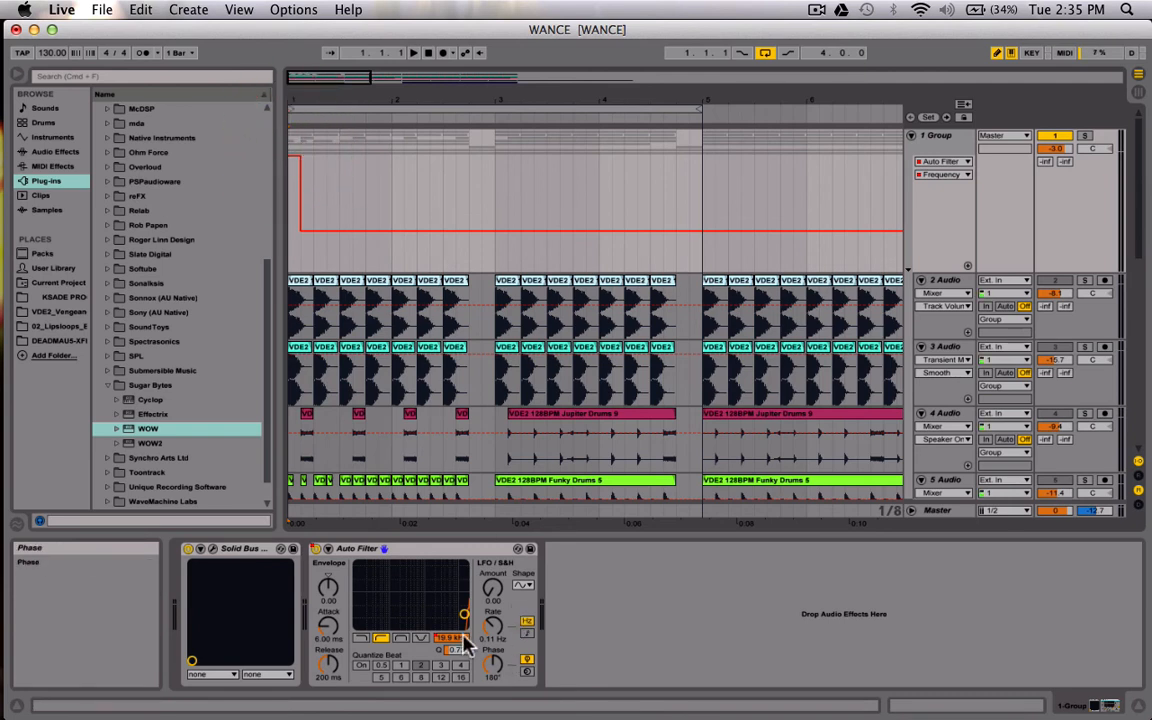
mouse_move(300, 155)
mouse_down()
mouse_move(297, 186)
mouse_move(303, 171)
mouse_up()
click(294, 174)
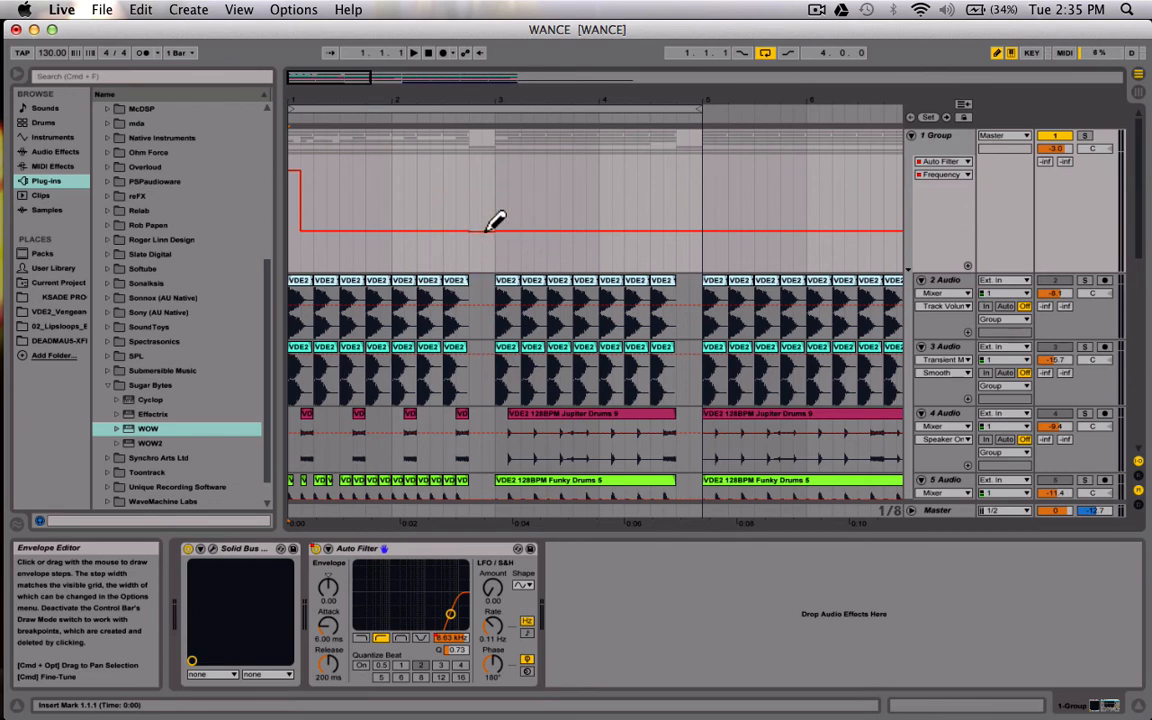
- Remove the intermediate Frequency breakpoints to make the automation slope down steadily from bar 1 to bar 3
key(super+b)
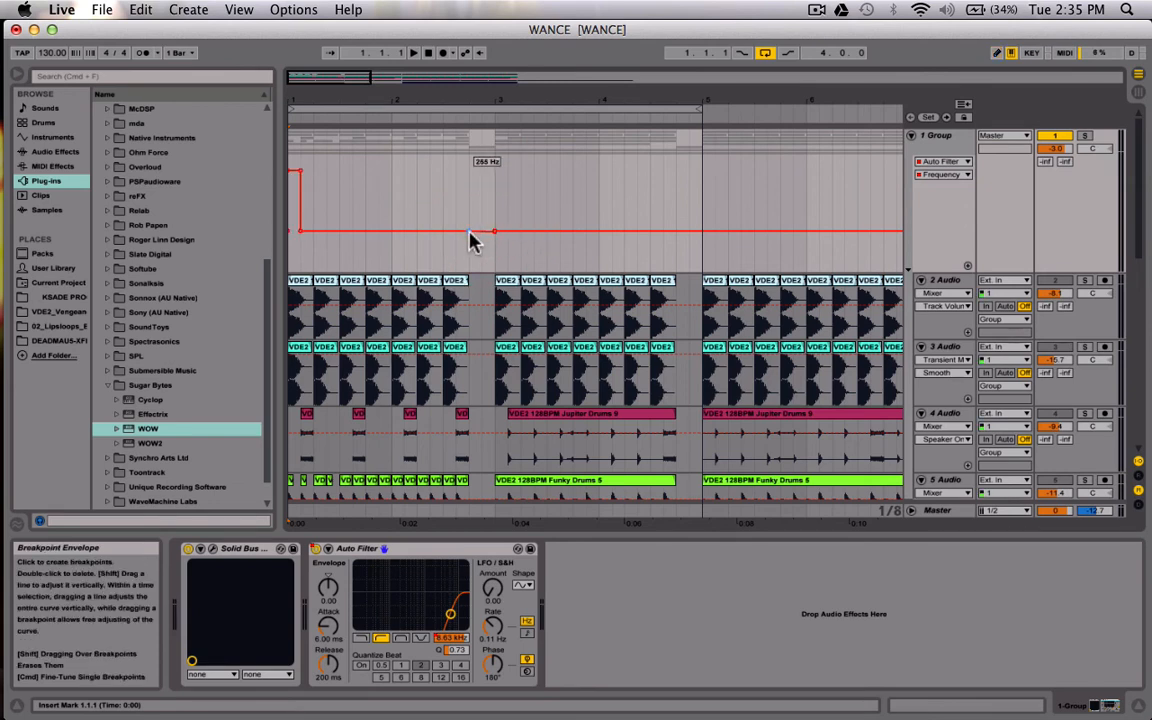
click(471, 236)
click(471, 236)
click(301, 232)
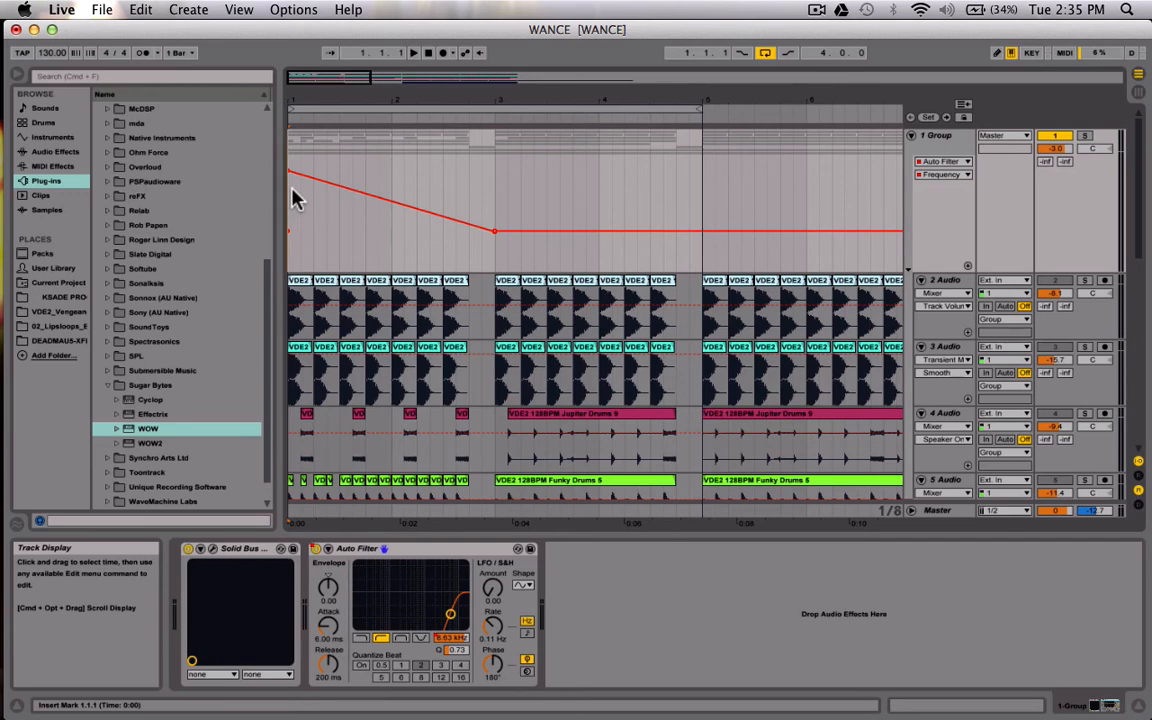
- Solo 1 Group and play it from bar 1 to hear the Auto Filter Frequency sweep, then stop
click(1085, 137)
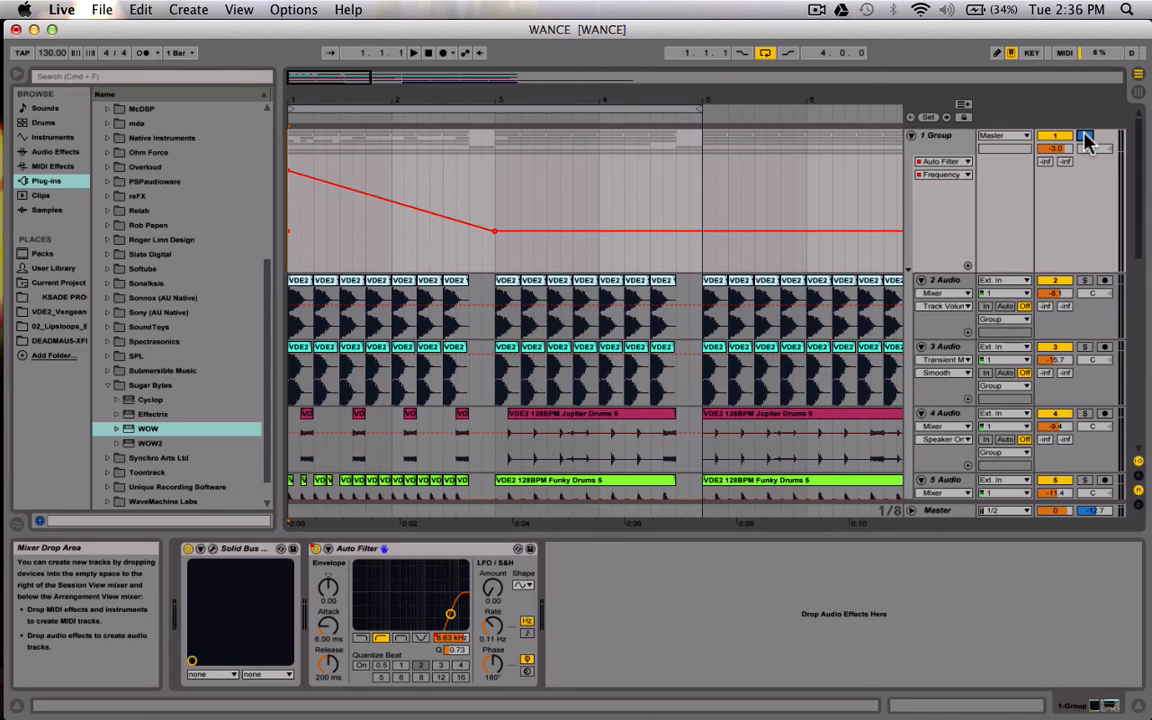
key(space)
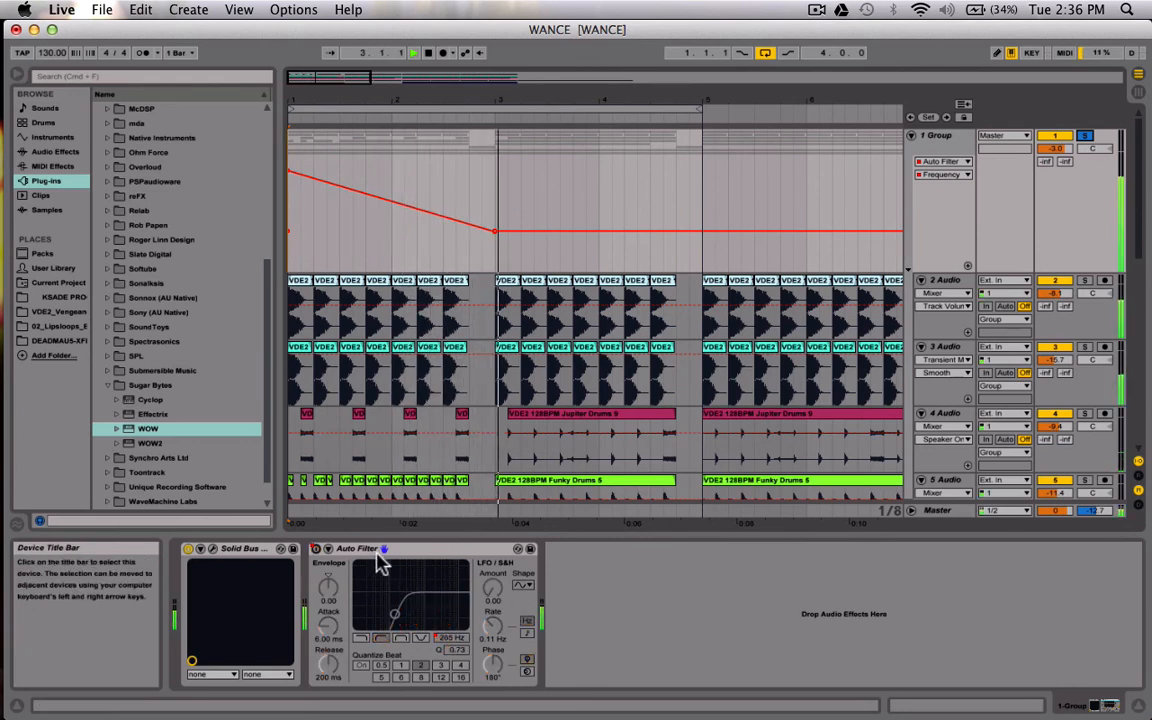
key(space)
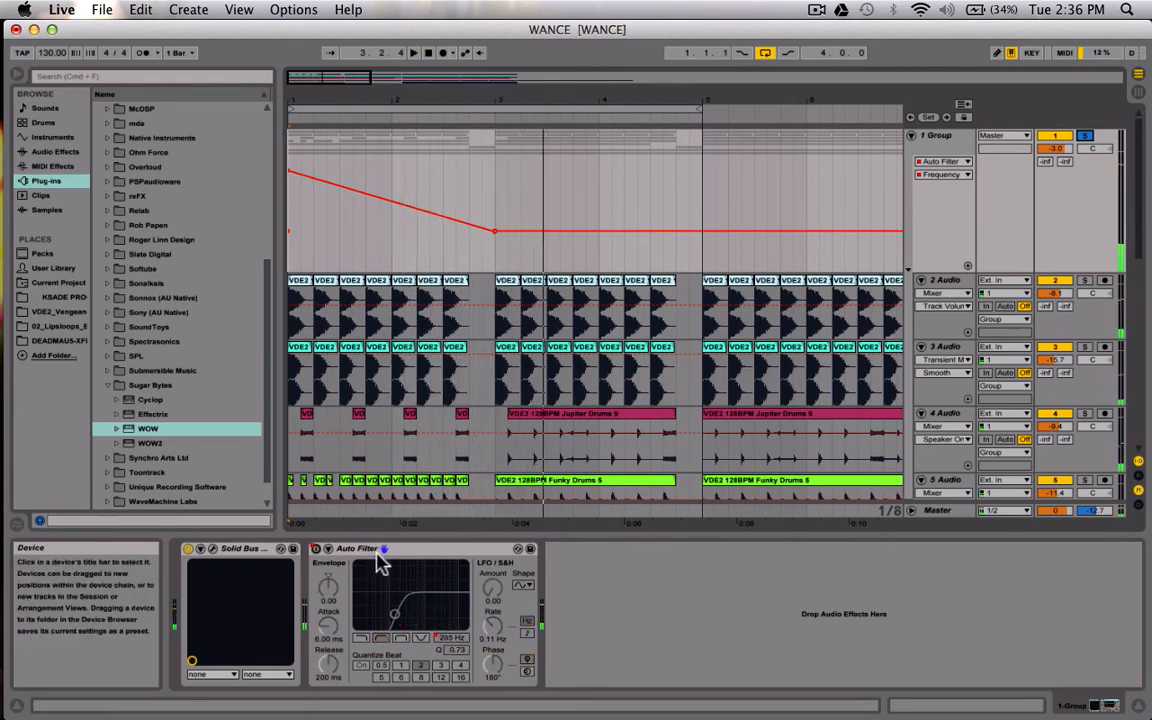
- Delete the Auto Filter Frequency automation's breakpoints at bars 1 and 3 and fold 1 Group
click(291, 174)
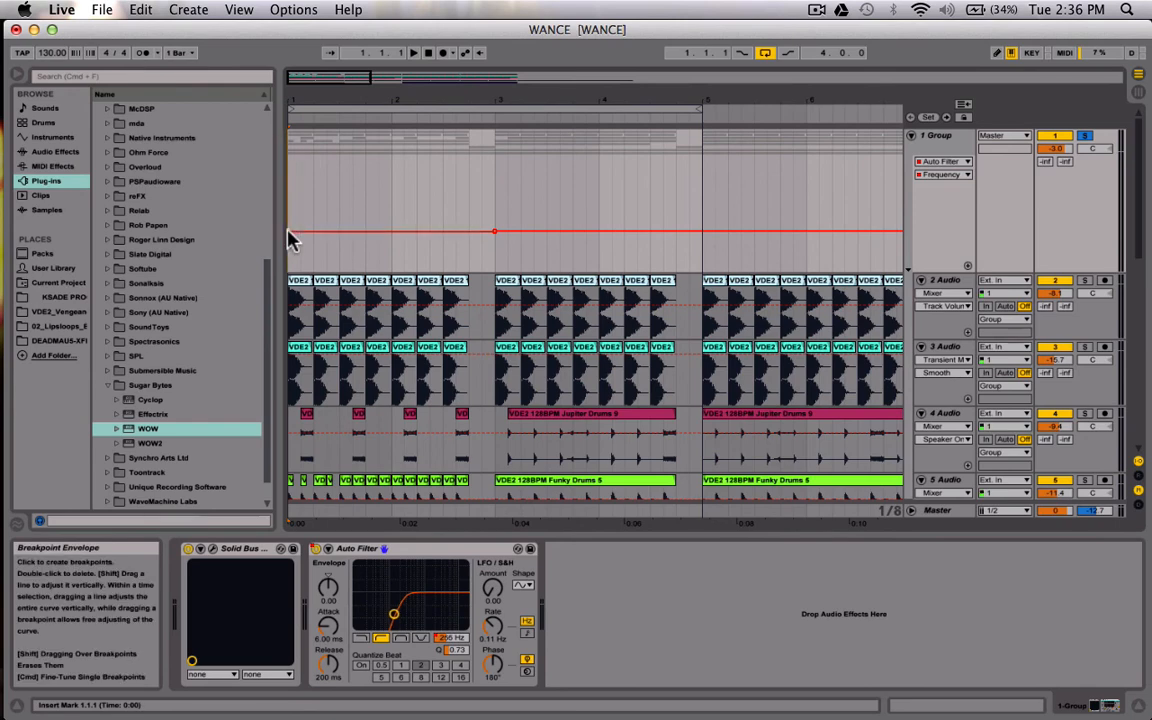
click(497, 234)
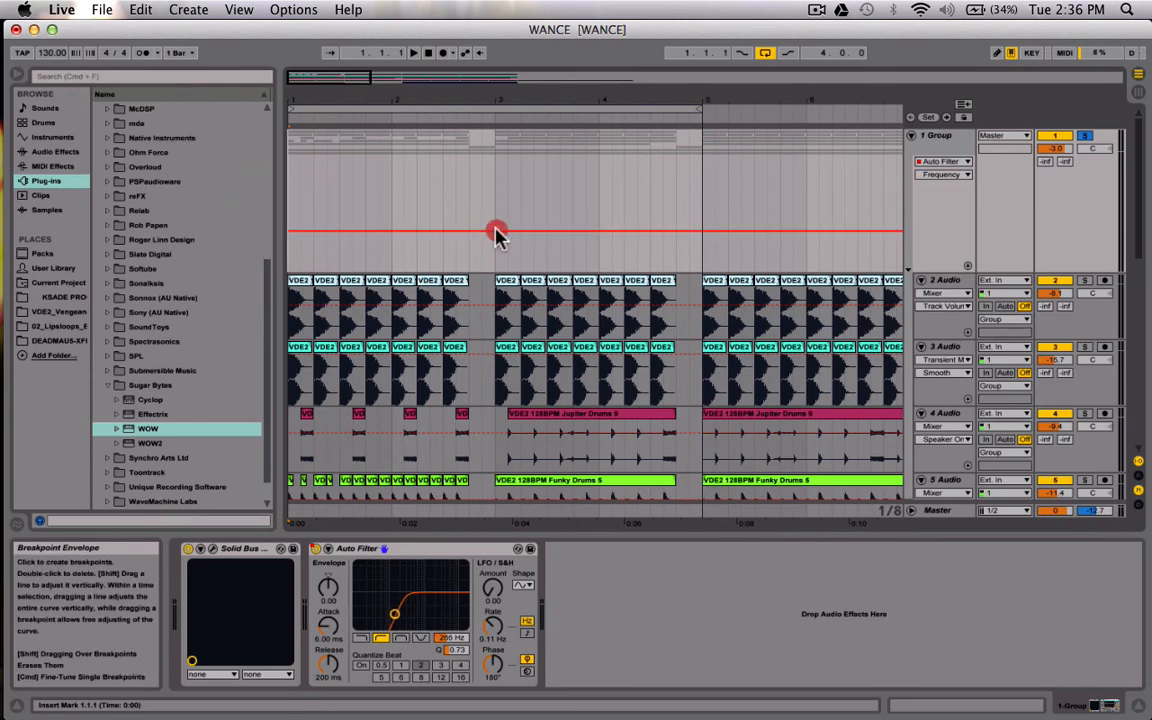
click(910, 135)
- Examine WOW's Cutoff control and its automation lane on 12 Massive, then close the plug-in window
click(880, 316)
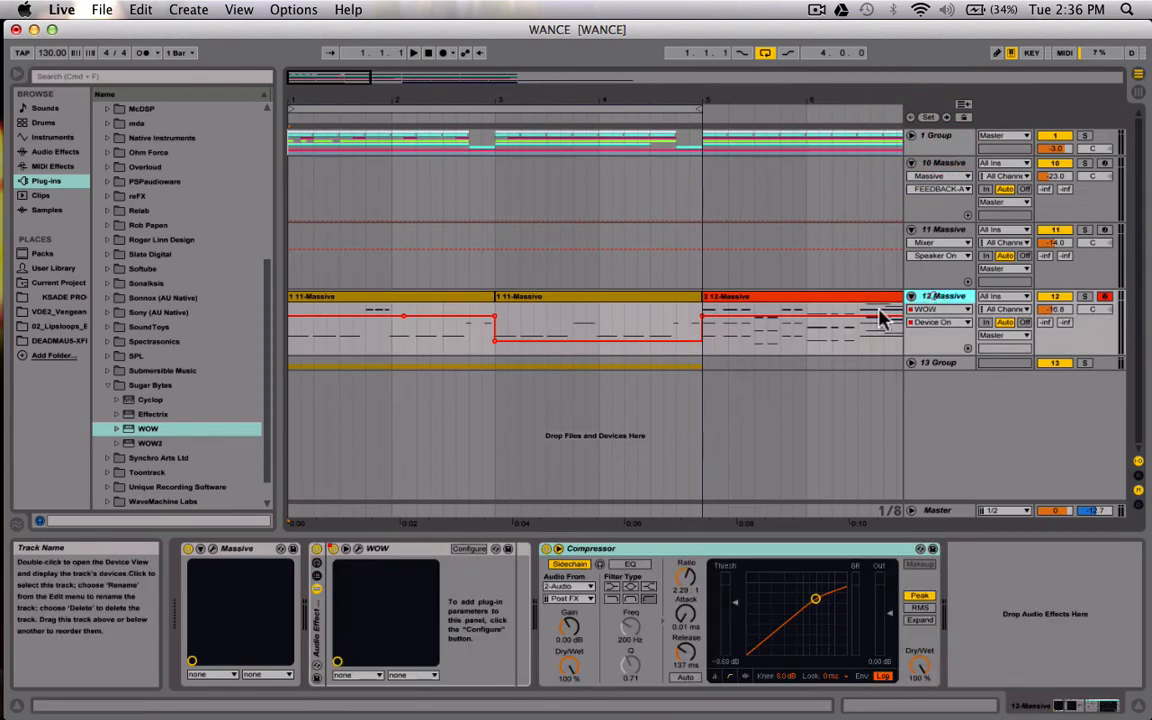
click(357, 549)
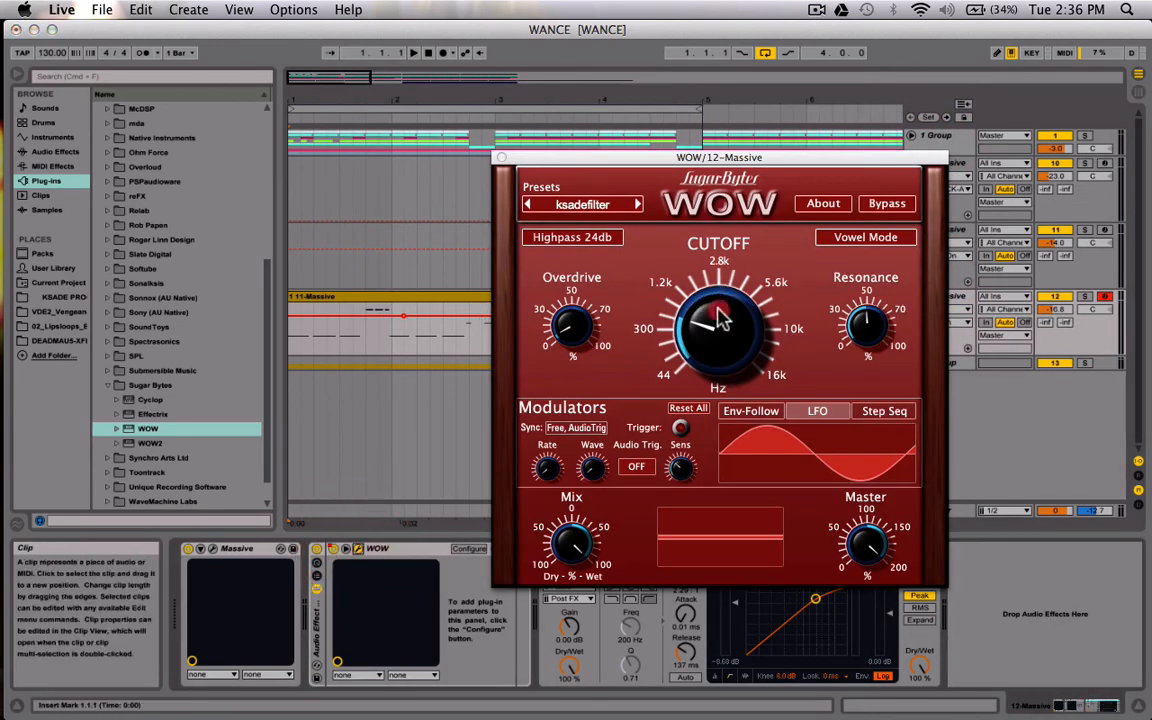
drag(554, 148, 493, 267)
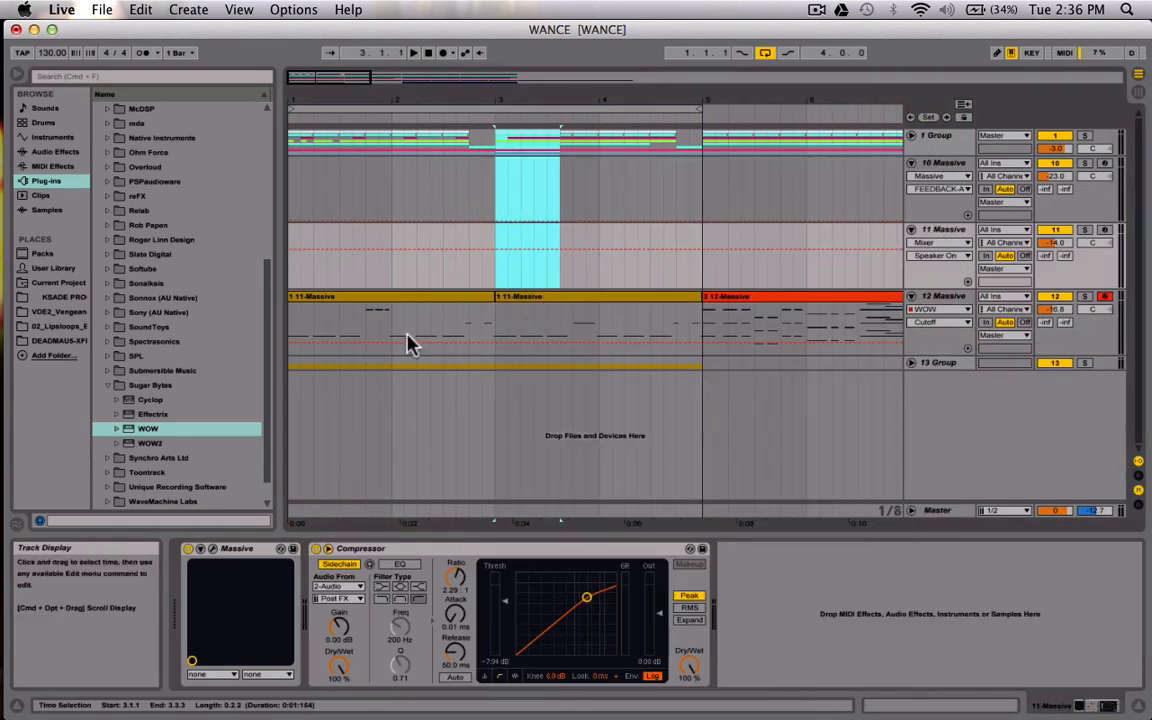
click(745, 296)
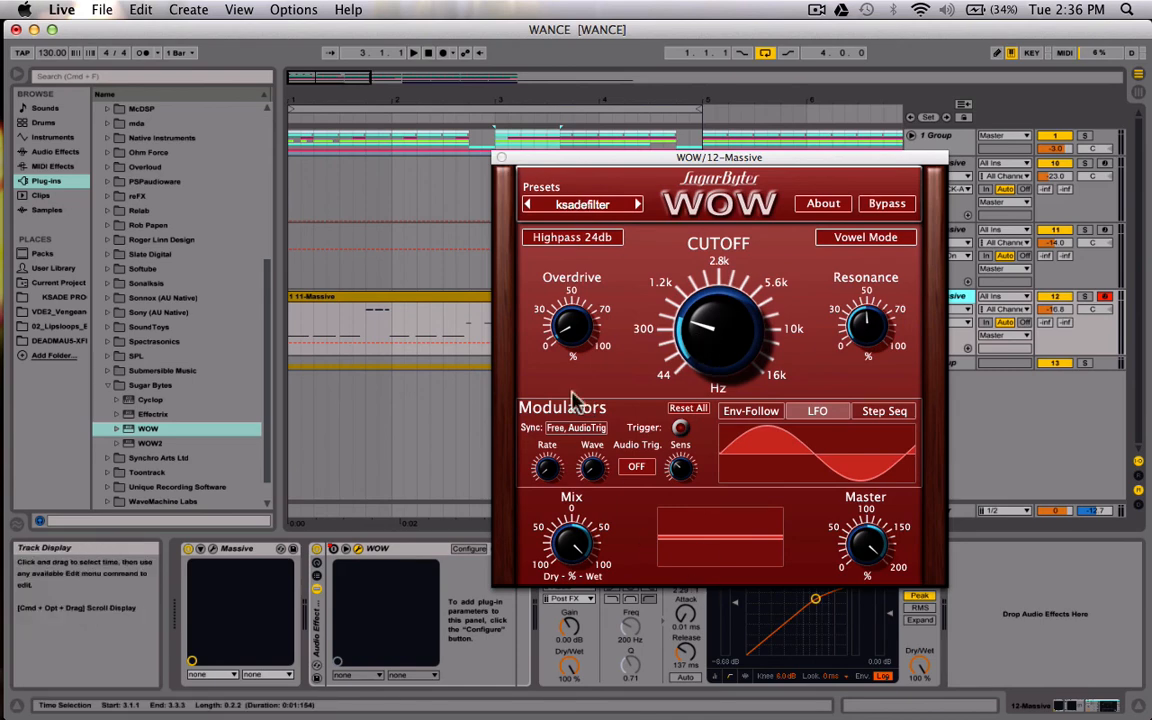
click(502, 158)
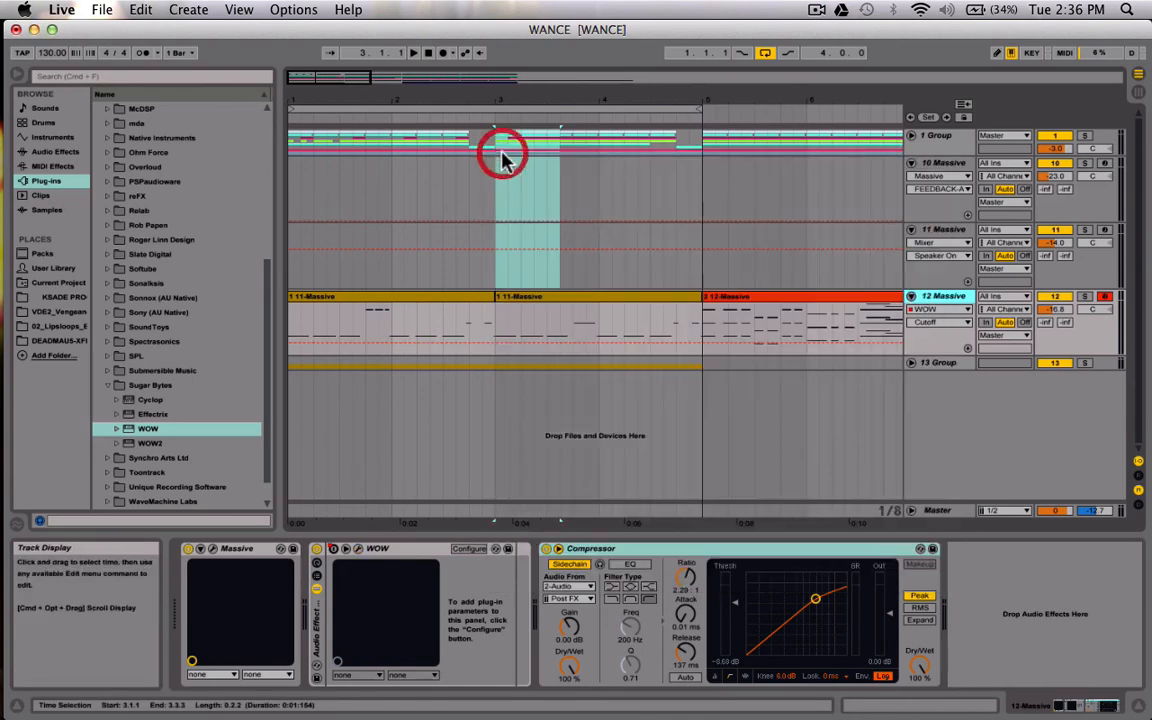
- Play the full arrangement from bar 1 with no track soloed
click(292, 280)
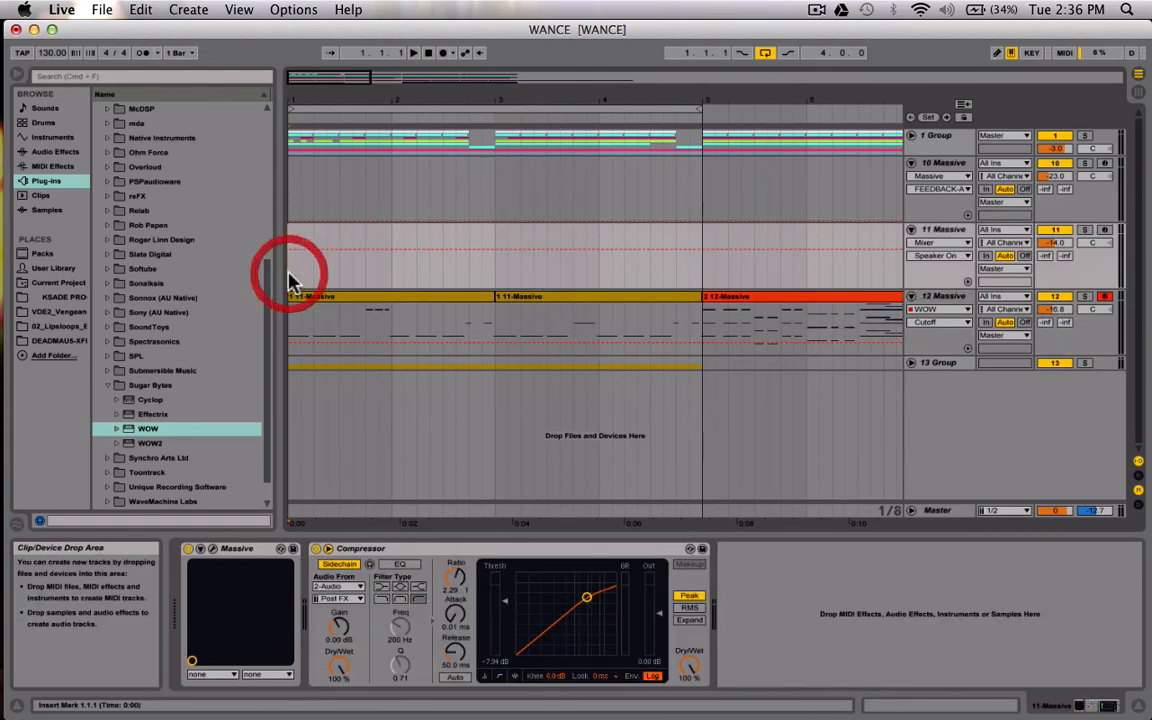
key(space)
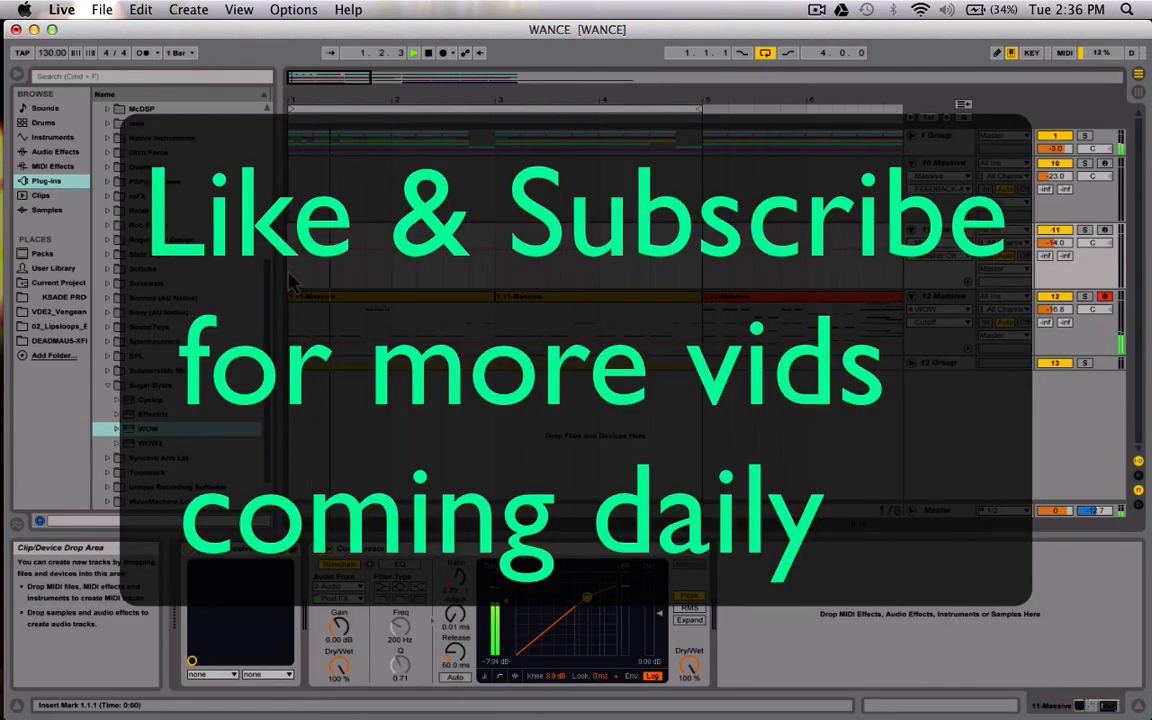